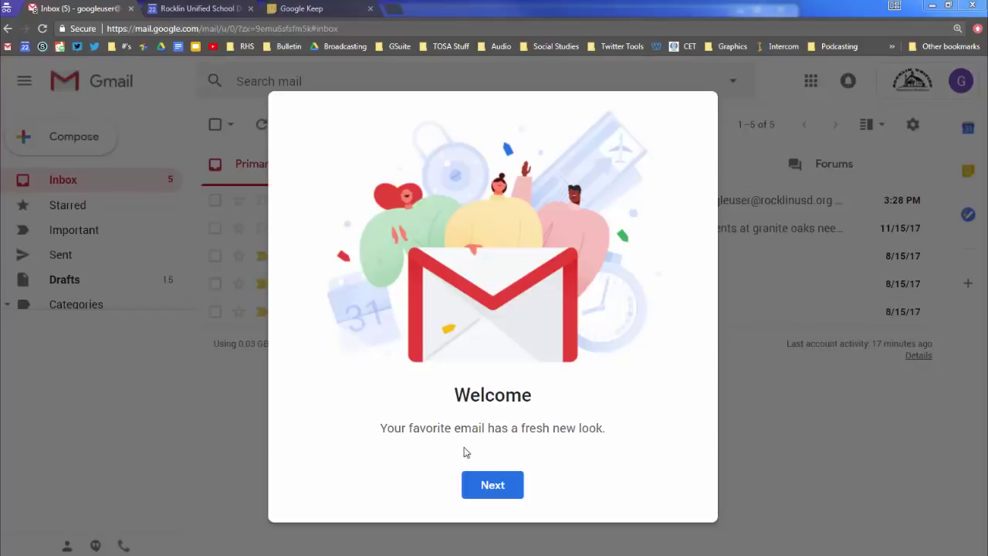
Proceed past the welcome message, compare the Comfortable and Compact views, and apply the Default view.
{"action": "left_click", "coordinate": [490, 490]}
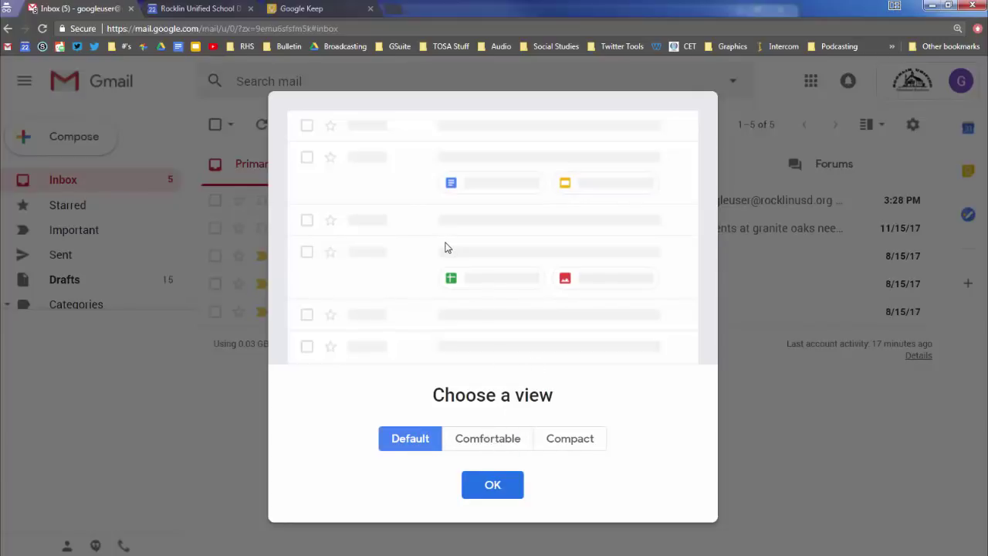
{"action": "left_click", "coordinate": [469, 444]}
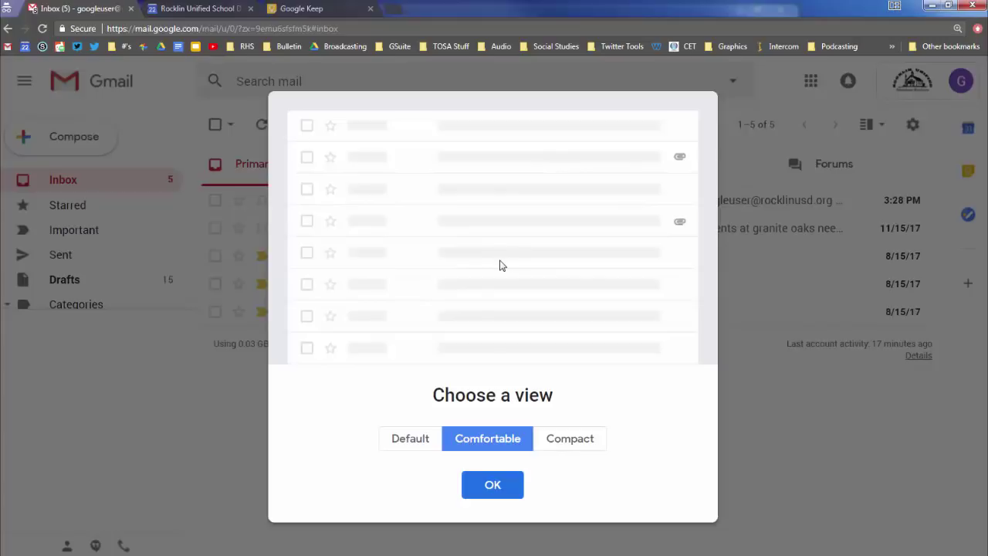
{"action": "left_click", "coordinate": [568, 444]}
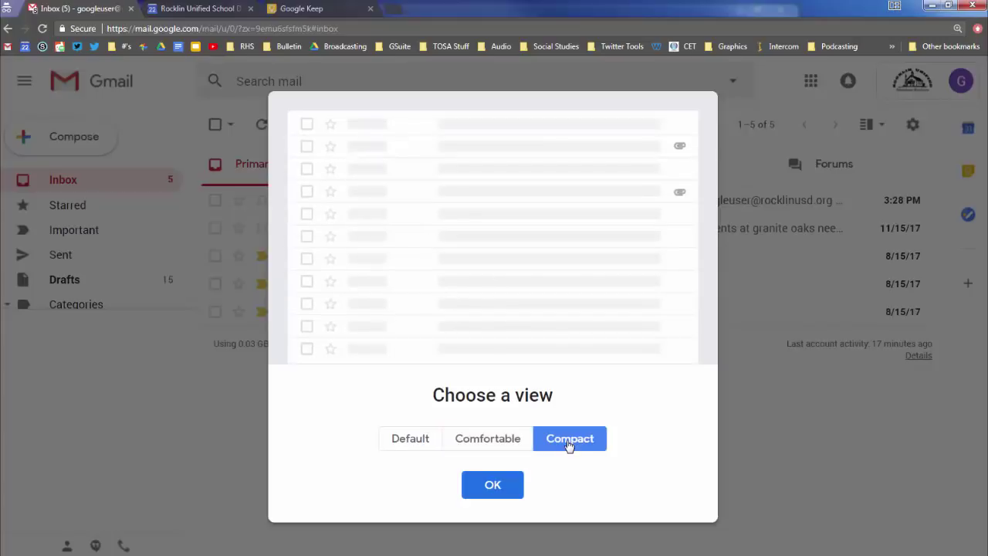
{"action": "left_click", "coordinate": [411, 445]}
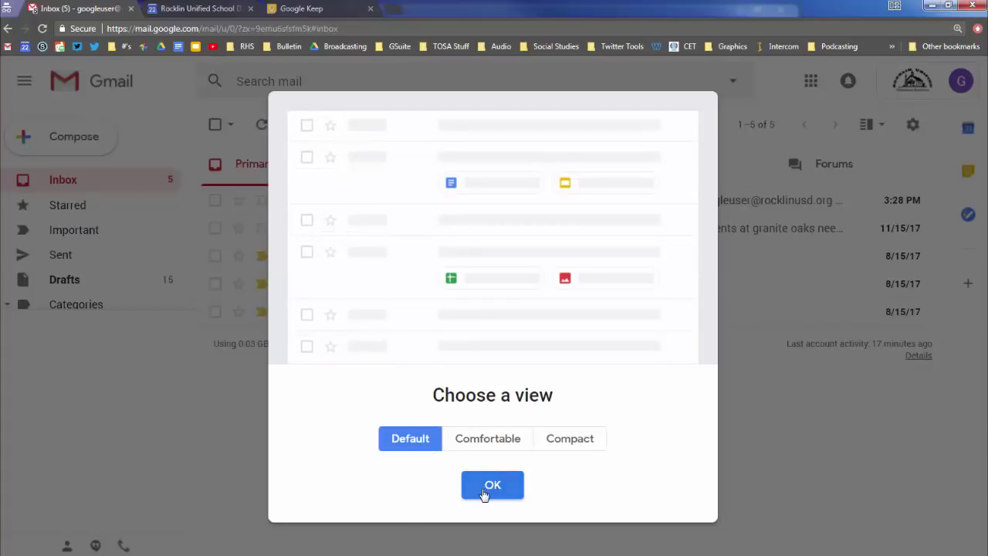
{"action": "left_click", "coordinate": [492, 486]}
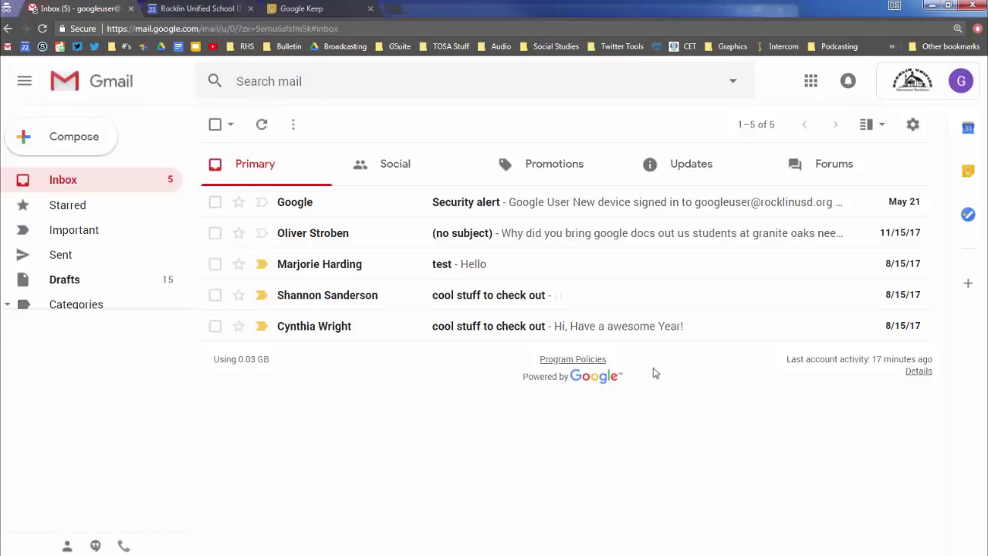
Switch to the classic Rocklin Unified School District Mail and return to the new version.
{"action": "left_click", "coordinate": [914, 129]}
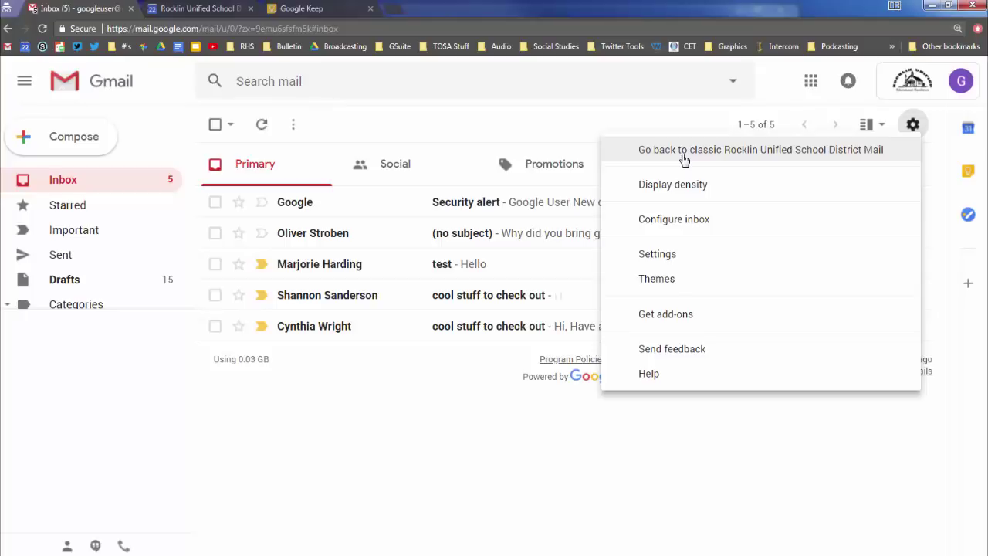
{"action": "key", "text": "Escape"}
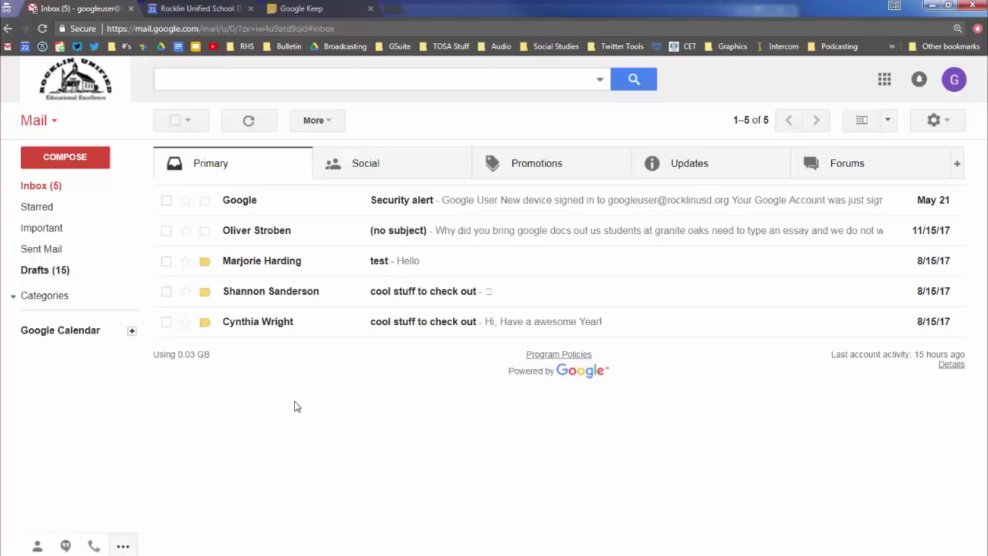
{"action": "mouse_move", "coordinate": [25, 196]}
{"action": "left_click", "coordinate": [935, 121]}
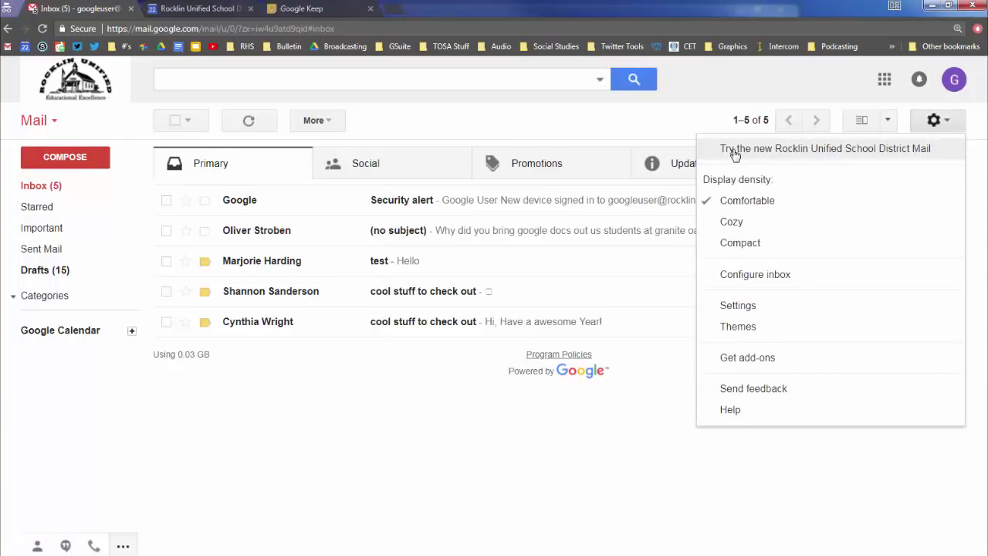
{"action": "left_click", "coordinate": [831, 157]}
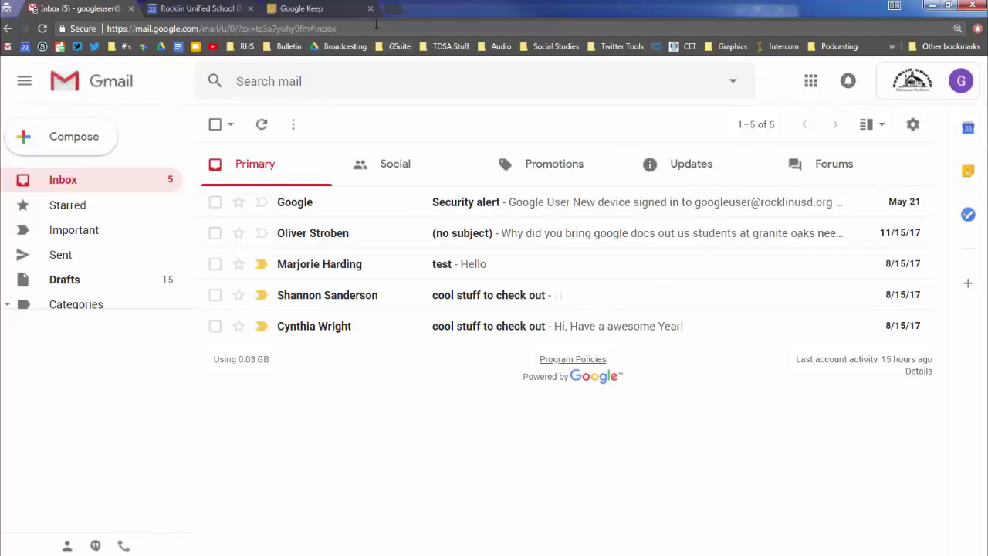
Look at Google Drive's layout in a new browser tab and return to the Gmail inbox.
{"action": "middle_click", "coordinate": [161, 46]}
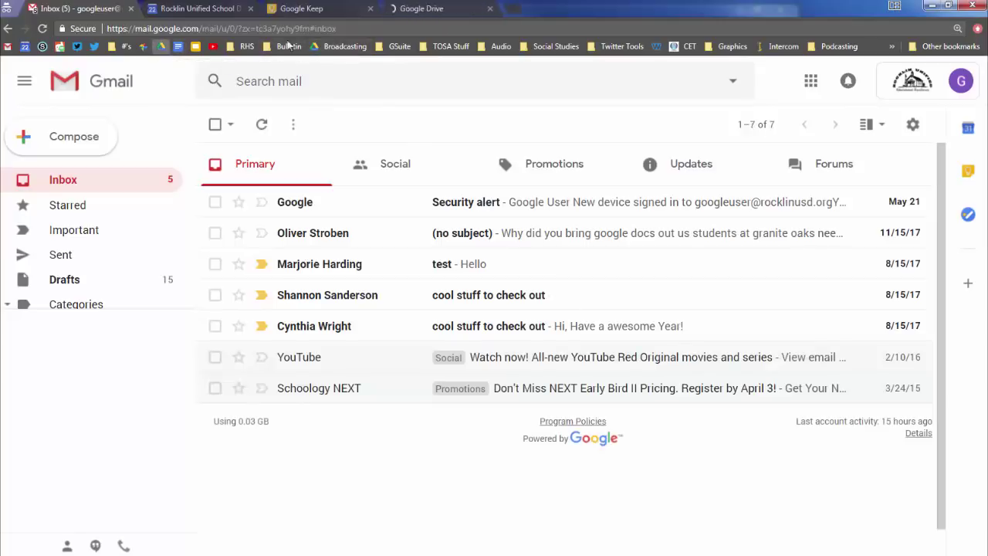
{"action": "left_click", "coordinate": [423, 9]}
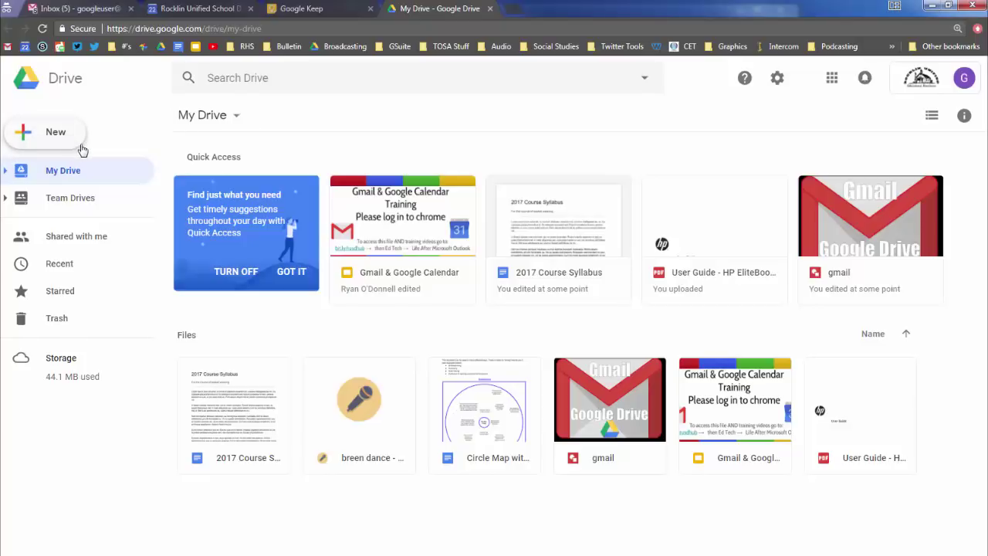
{"action": "left_click", "coordinate": [83, 11]}
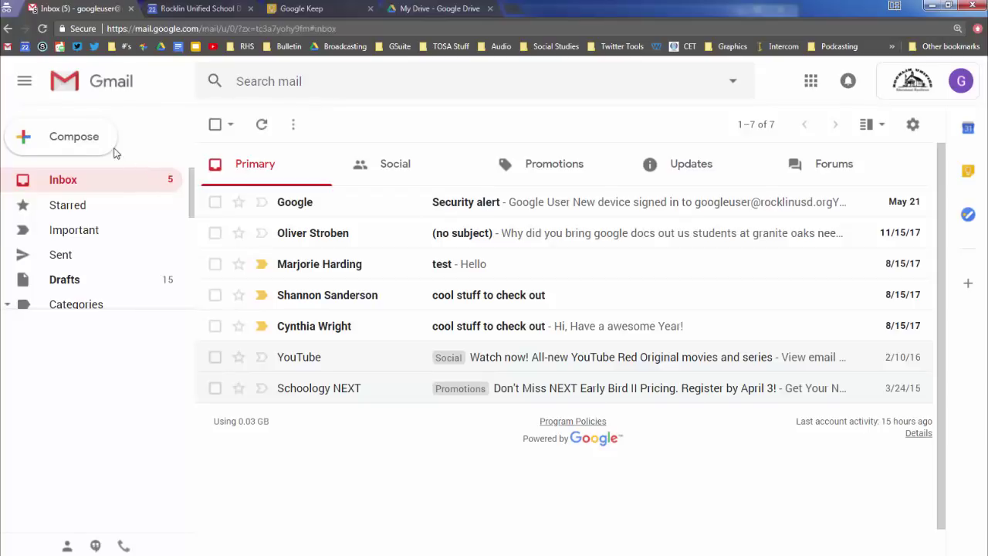
Collapse the mail folder navigation to icons only and expand it back to full labels.
{"action": "left_click", "coordinate": [28, 89]}
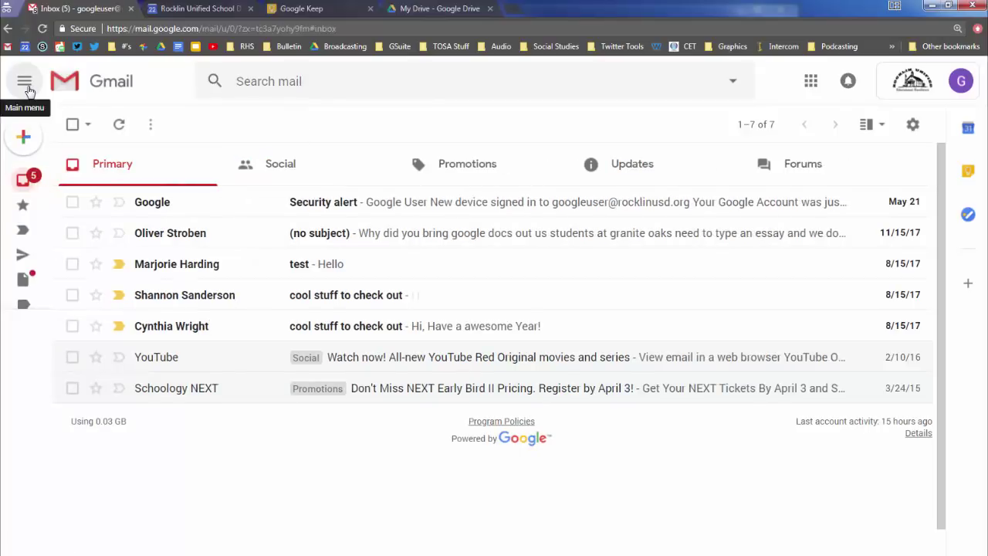
{"action": "left_click", "coordinate": [27, 89]}
{"action": "left_click", "coordinate": [28, 90]}
{"action": "left_click", "coordinate": [28, 90]}
{"action": "left_click", "coordinate": [27, 90]}
{"action": "mouse_move", "coordinate": [33, 239]}
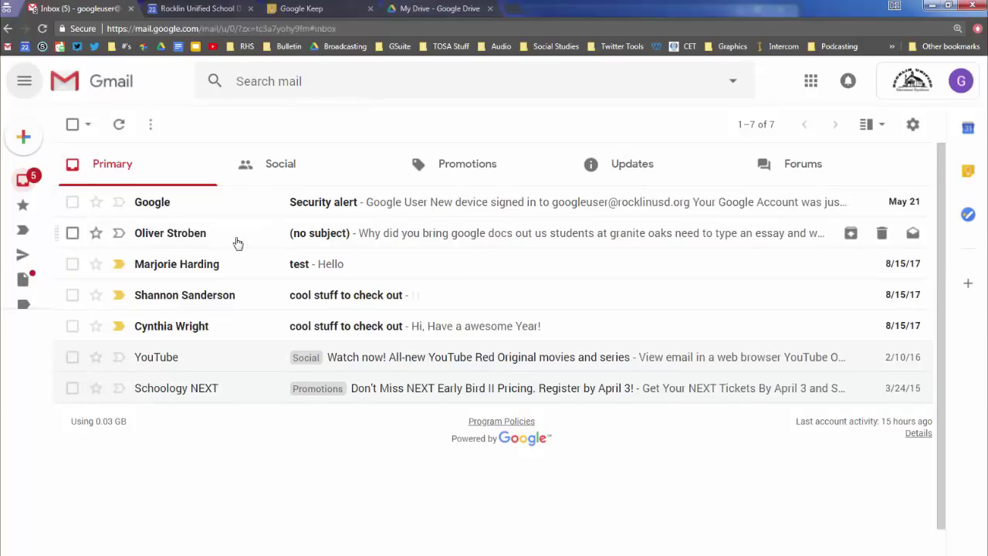
{"action": "mouse_move", "coordinate": [28, 206]}
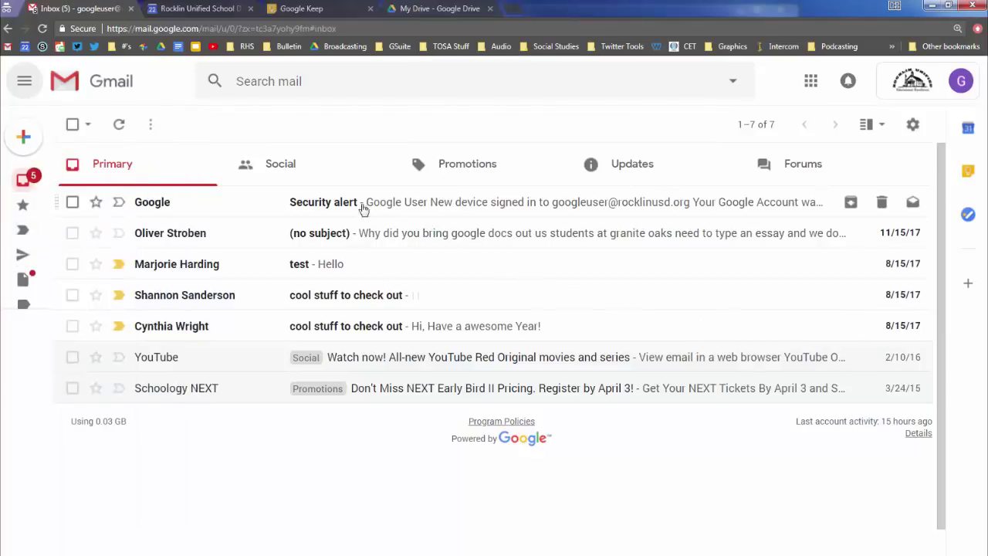
{"action": "left_click", "coordinate": [25, 85]}
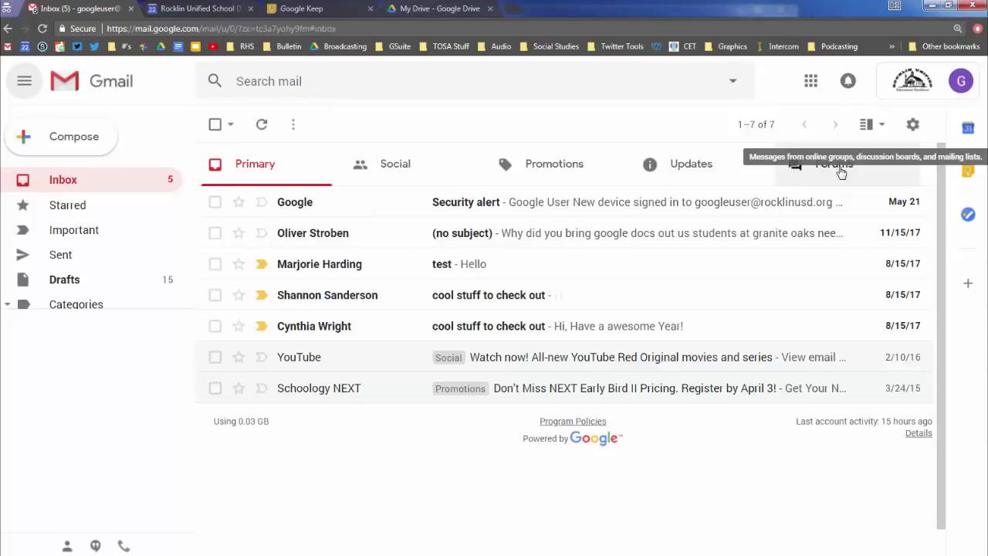
Set the inbox display density to Comfortable.
{"action": "left_click", "coordinate": [912, 127]}
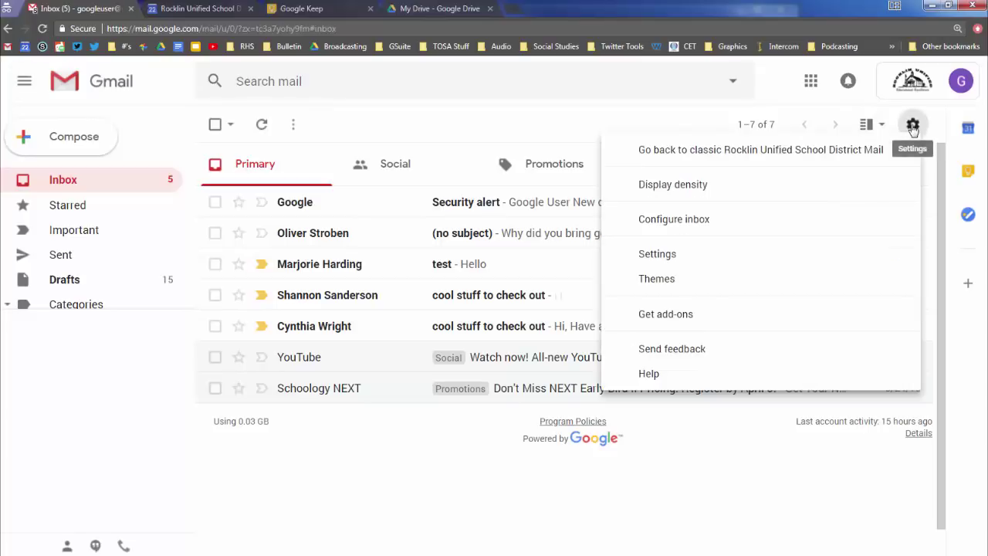
{"action": "left_click", "coordinate": [696, 193]}
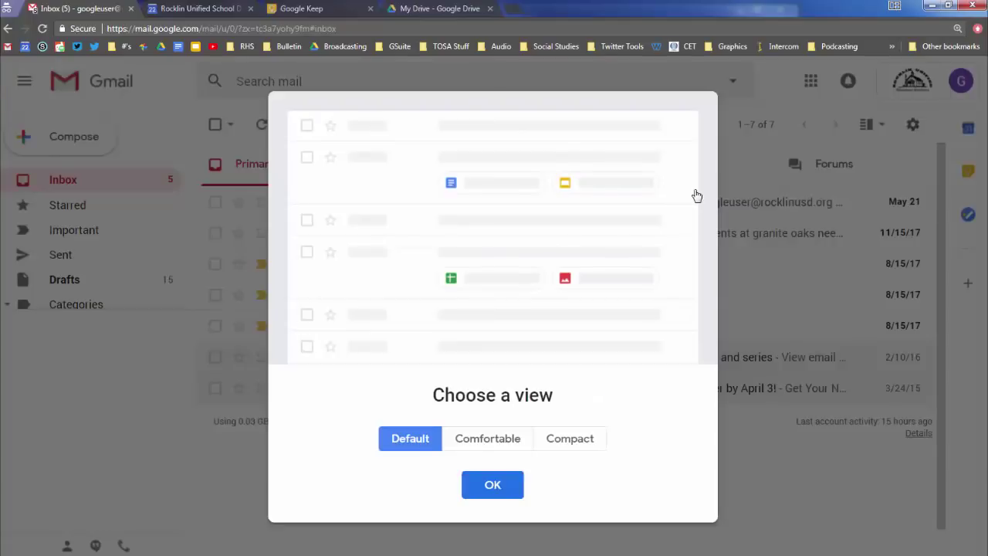
{"action": "left_click", "coordinate": [490, 443]}
{"action": "left_click", "coordinate": [492, 484]}
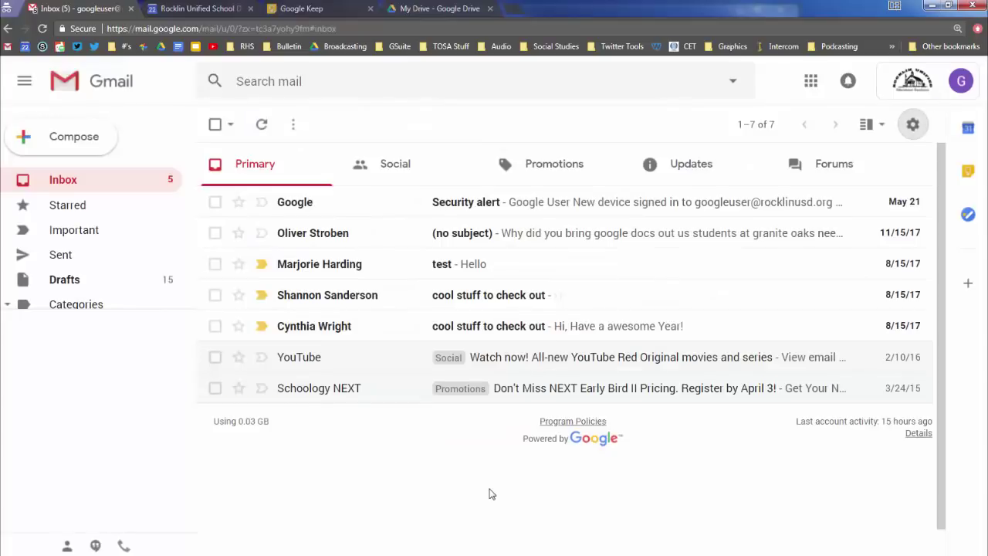
Set the inbox display density to Compact.
{"action": "left_click", "coordinate": [911, 125]}
{"action": "left_click", "coordinate": [694, 185]}
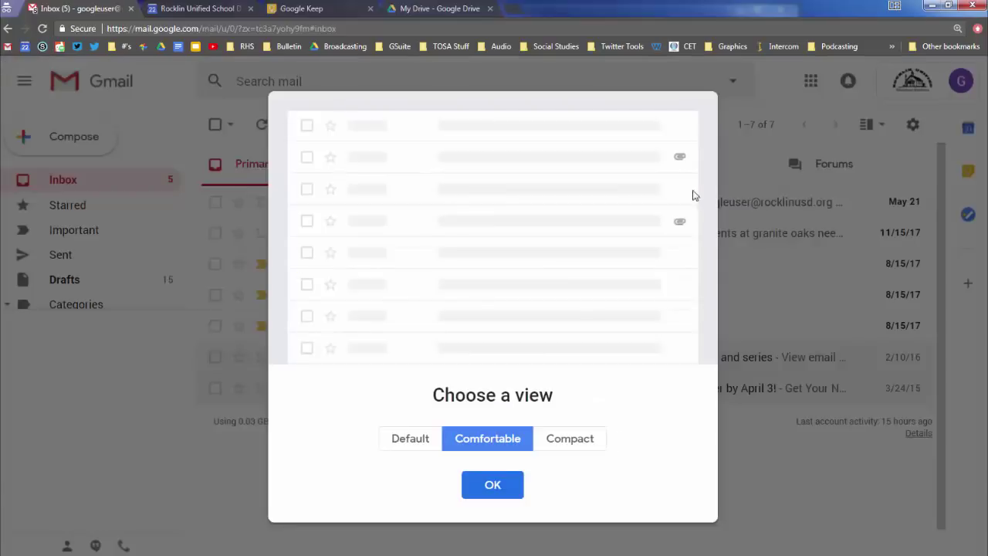
{"action": "left_click", "coordinate": [565, 439]}
{"action": "left_click", "coordinate": [498, 483]}
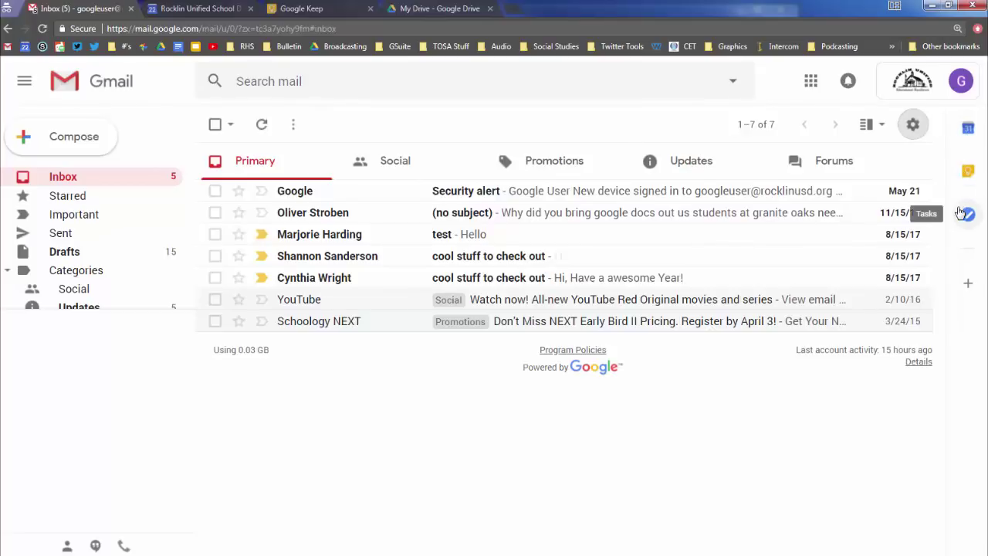
Review the day's Calendar events beside the inbox and in a full calendar tab, and close the inbox's Calendar view.
{"action": "left_click", "coordinate": [968, 129]}
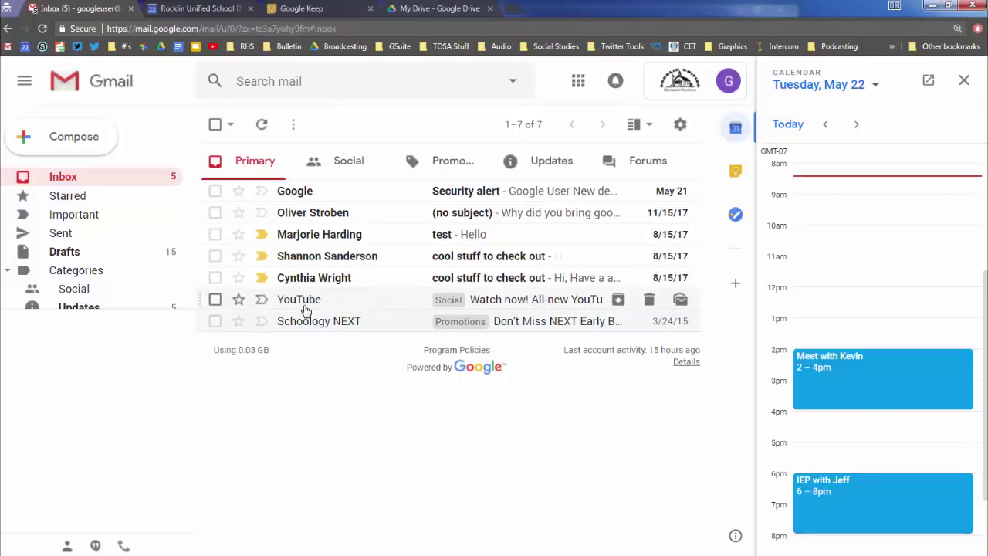
{"action": "scroll", "coordinate": [888, 290], "scroll_direction": "down", "scroll_amount": 2}
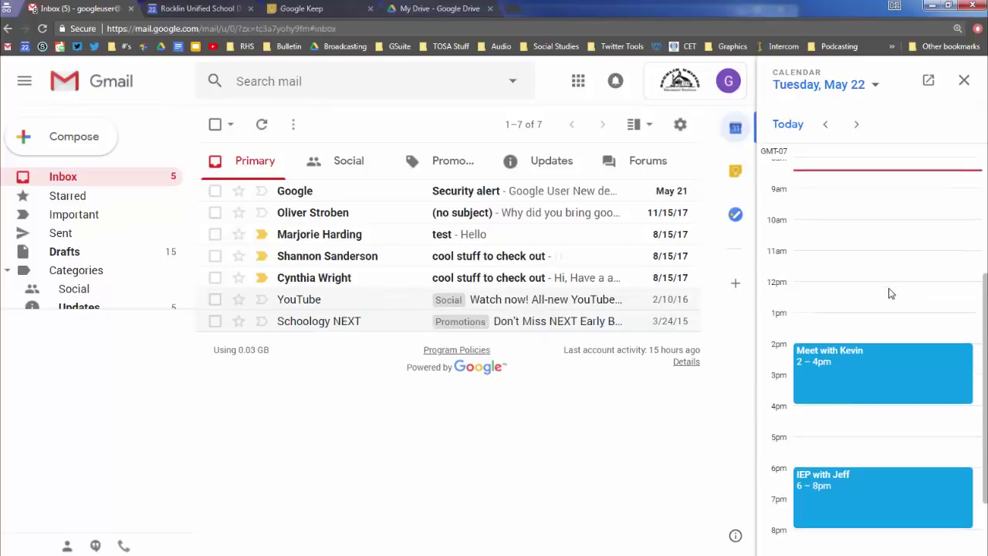
{"action": "left_click", "coordinate": [928, 81]}
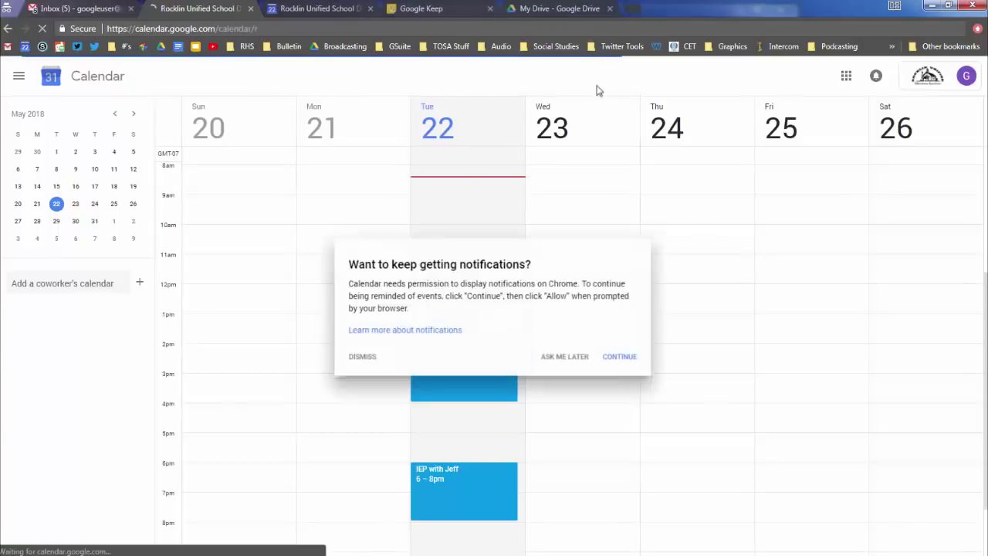
{"action": "left_click", "coordinate": [631, 360]}
{"action": "left_click", "coordinate": [108, 11]}
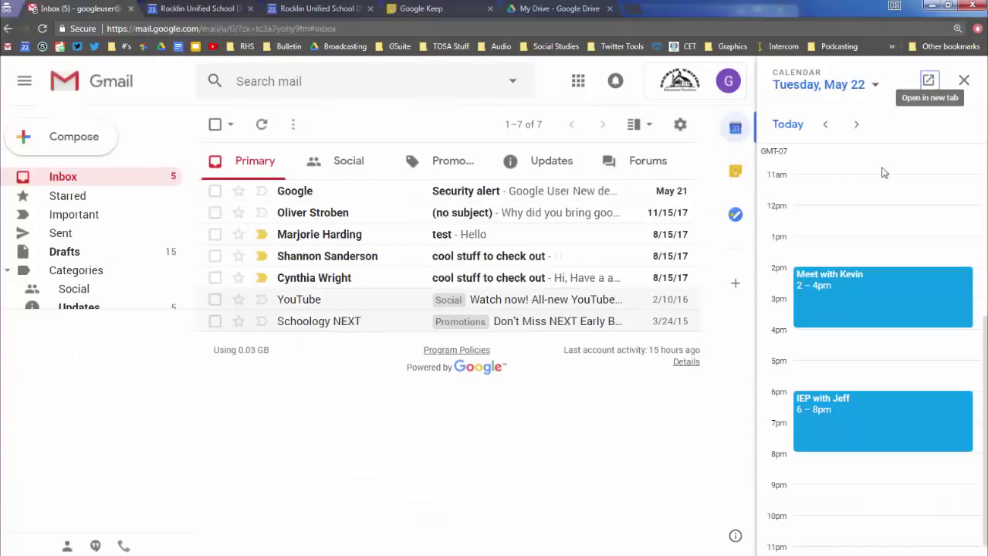
{"action": "left_click", "coordinate": [963, 84]}
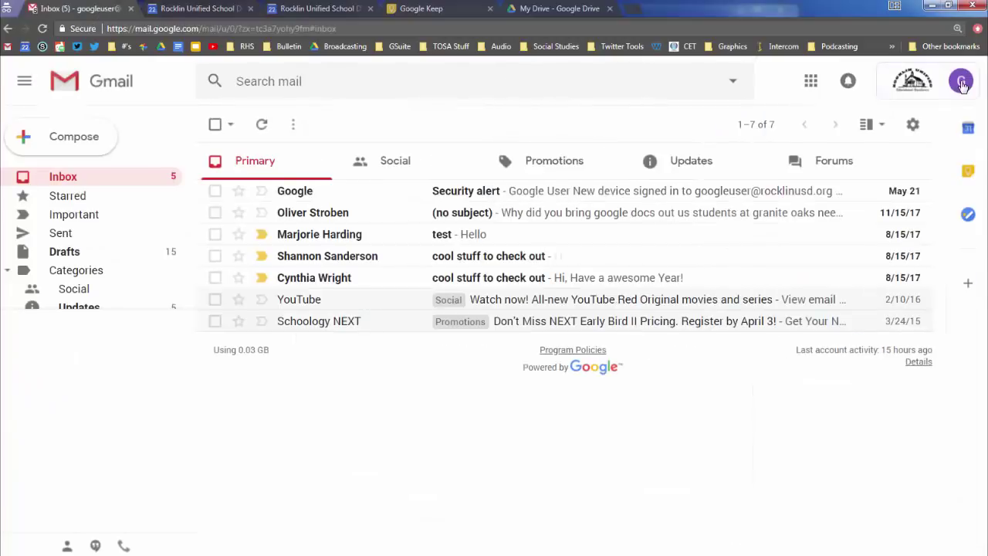
Browse the Keep notes beside the inbox, opening "ideas for next year" and "PLC talk" for editing, and close Keep.
{"action": "left_click", "coordinate": [968, 172]}
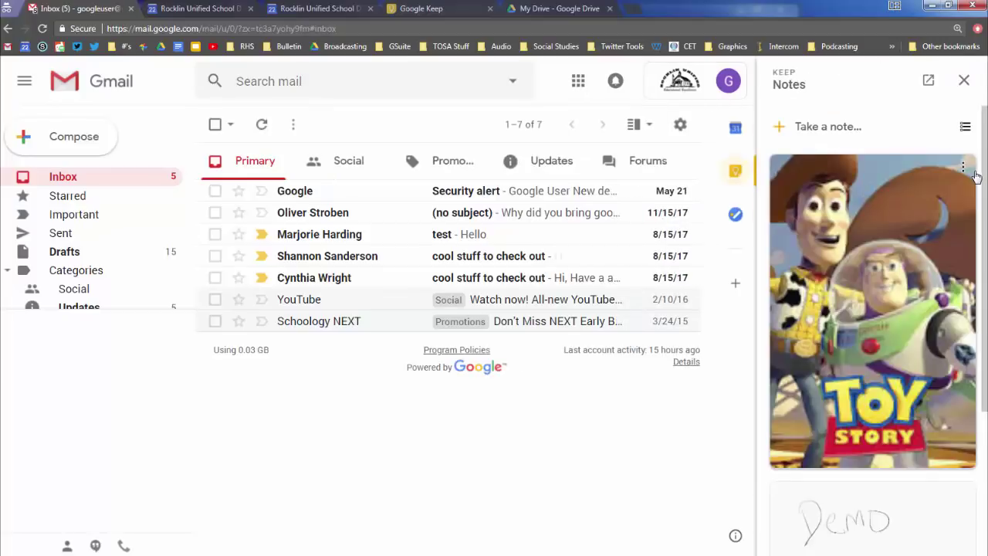
{"action": "scroll", "coordinate": [916, 253], "scroll_direction": "down", "scroll_amount": 3}
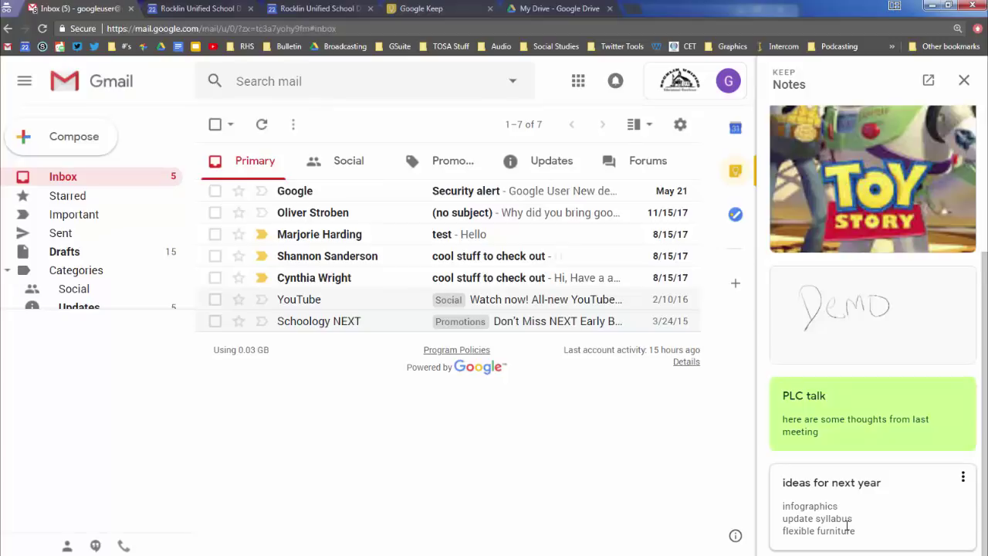
{"action": "left_click", "coordinate": [817, 482]}
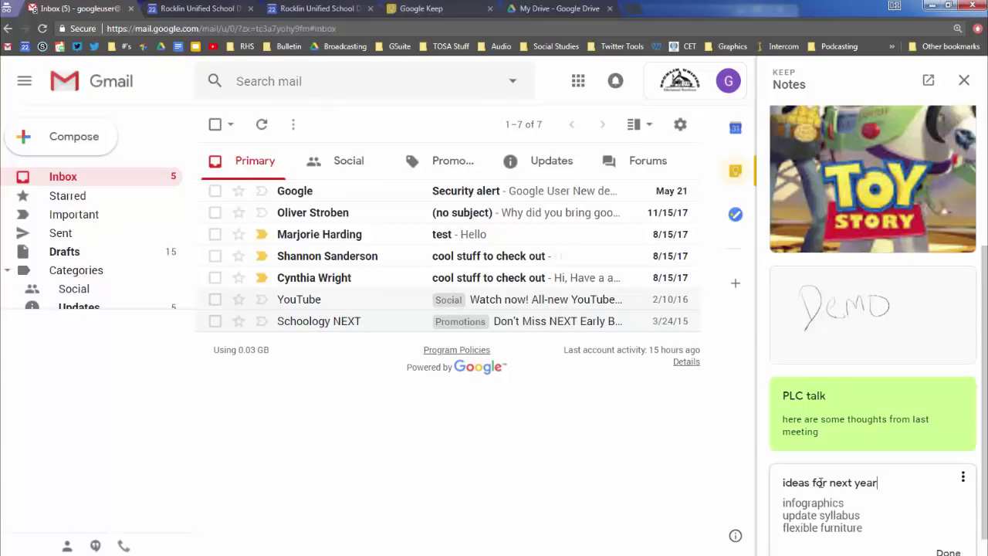
{"action": "left_click", "coordinate": [794, 401]}
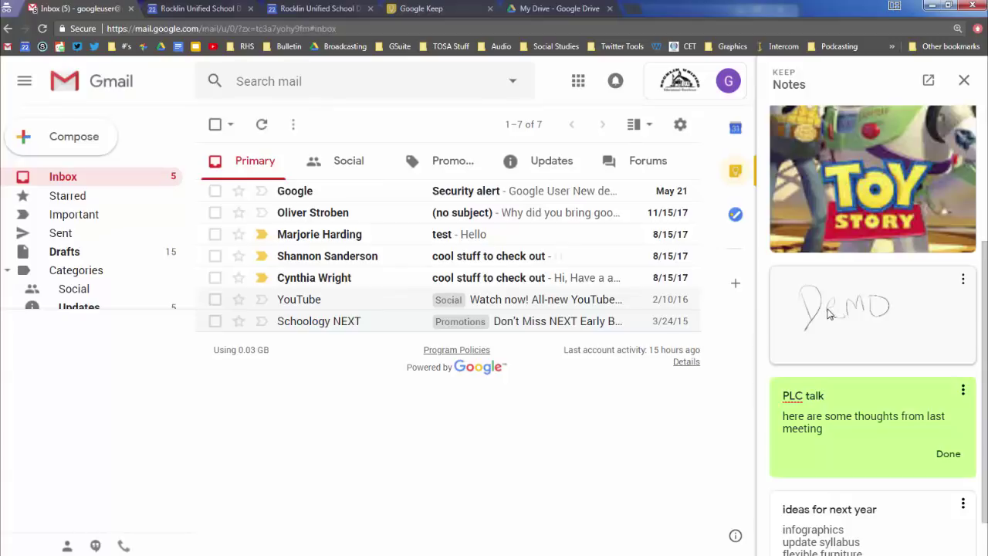
{"action": "scroll", "coordinate": [833, 305], "scroll_direction": "up", "scroll_amount": 3}
{"action": "scroll", "coordinate": [863, 309], "scroll_direction": "down", "scroll_amount": 4}
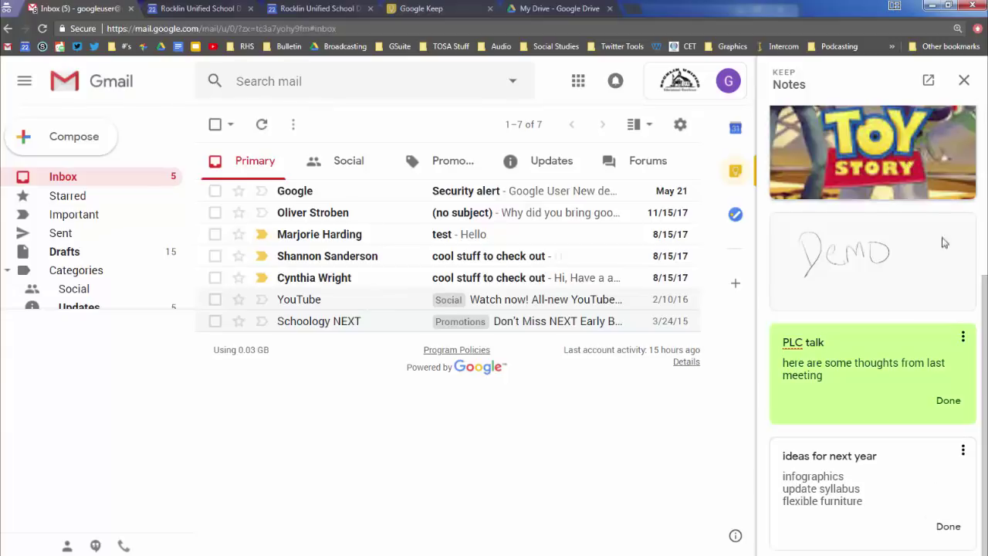
{"action": "left_click", "coordinate": [963, 81]}
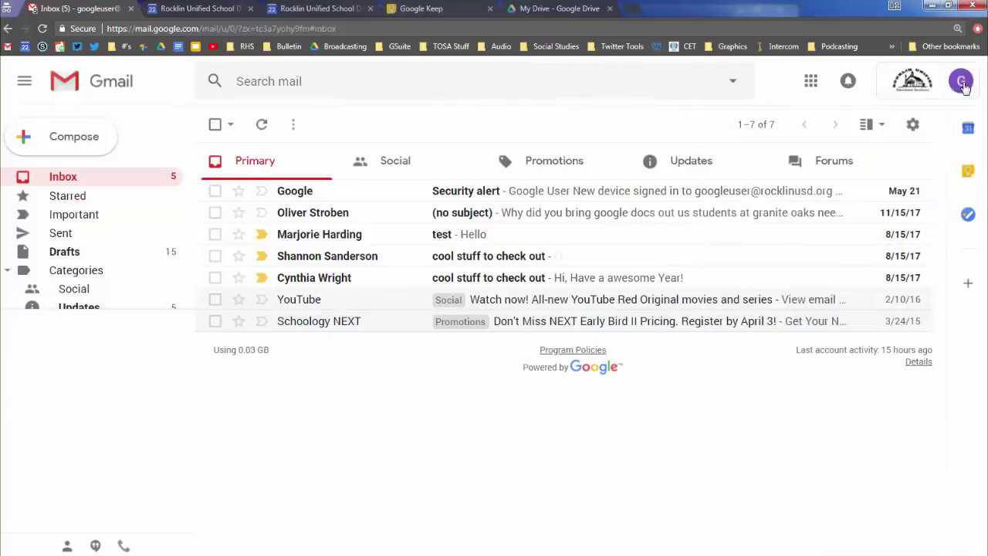
Open Tasks beside the mail, display the "(no subject)" email, and get started with Tasks.
{"action": "left_click", "coordinate": [968, 216]}
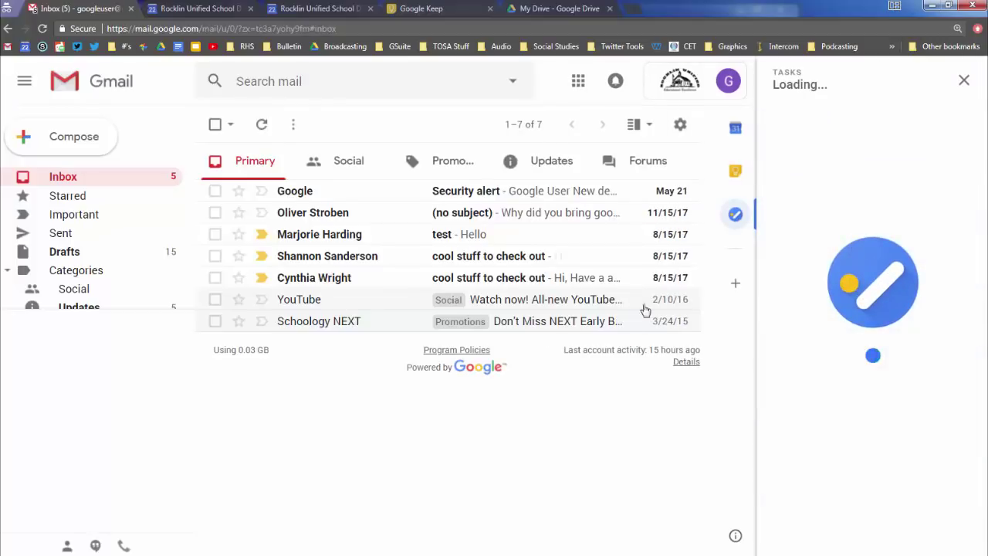
{"action": "left_click", "coordinate": [309, 216]}
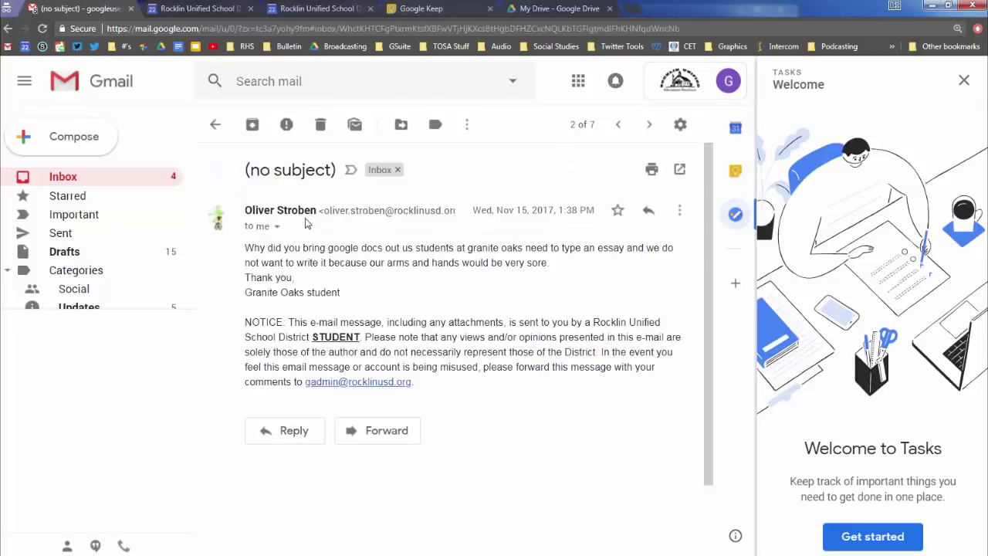
{"action": "left_click", "coordinate": [888, 535]}
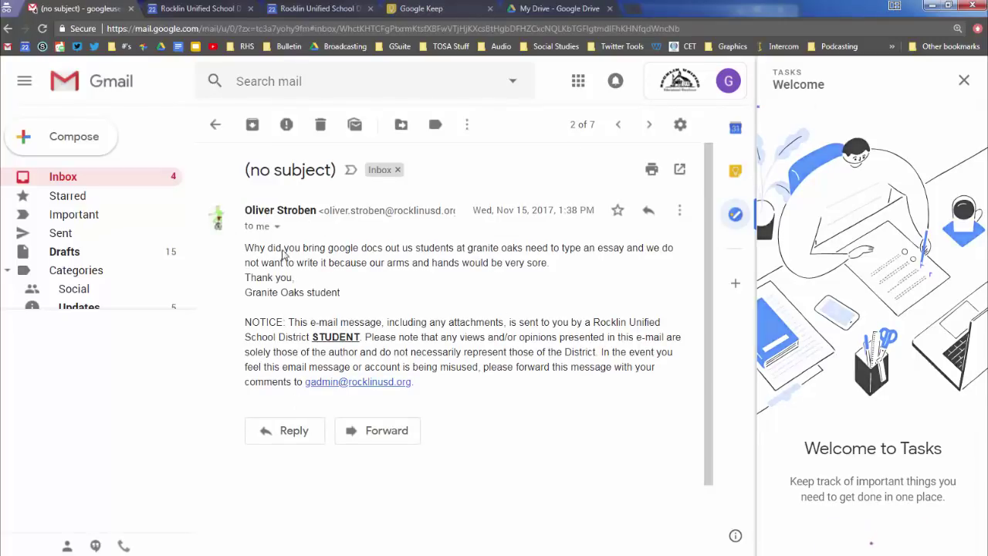
Check the YouTube email "Watch now! All-new YouTube Red Original movies and series" and add it from the inbox to My Tasks.
{"action": "left_click", "coordinate": [215, 124]}
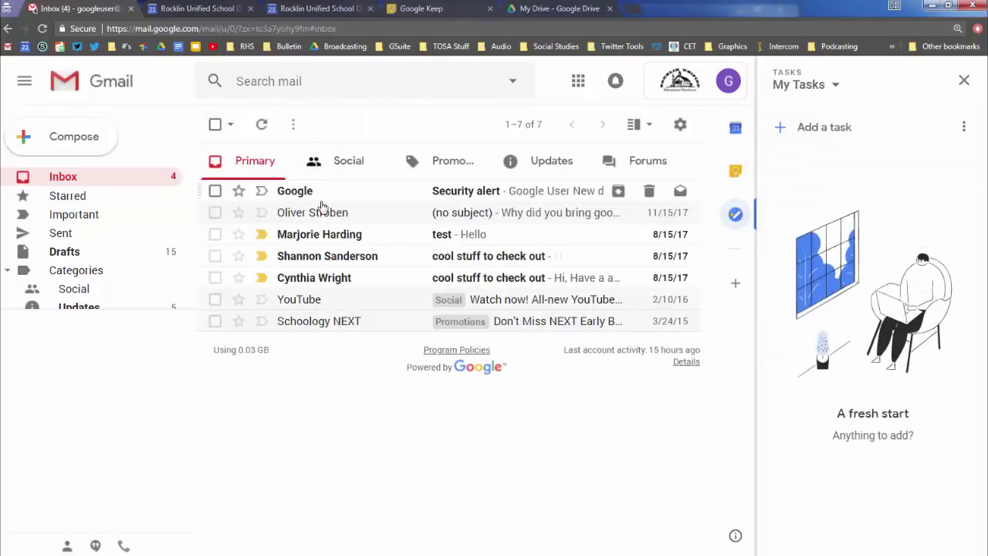
{"action": "left_click", "coordinate": [321, 305]}
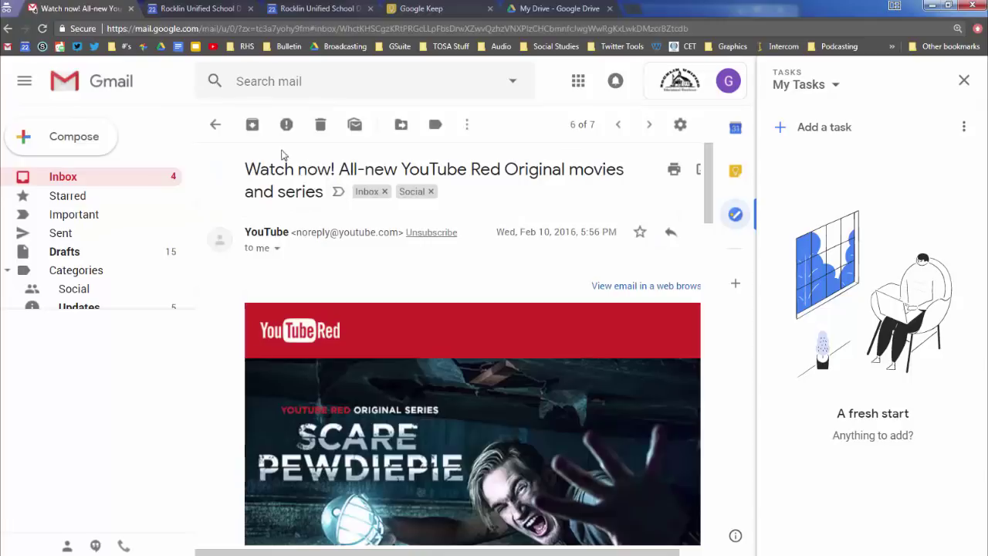
{"action": "left_click", "coordinate": [215, 125]}
{"action": "left_click_drag", "start_coordinate": [311, 301], "coordinate": [872, 226]}
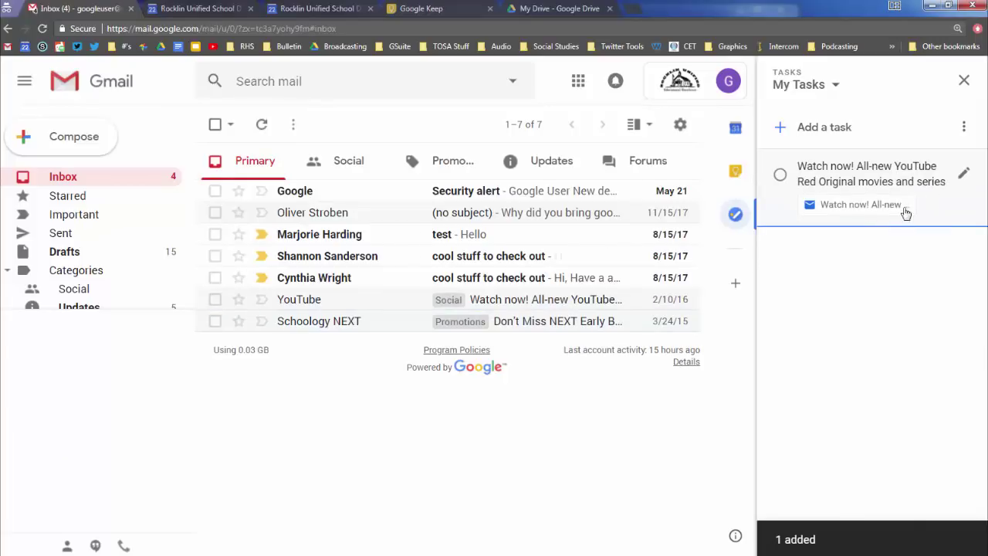
Set the due date of the task made from the YouTube email to Friday, May 25, 2018.
{"action": "left_click", "coordinate": [965, 177]}
{"action": "left_click", "coordinate": [826, 277]}
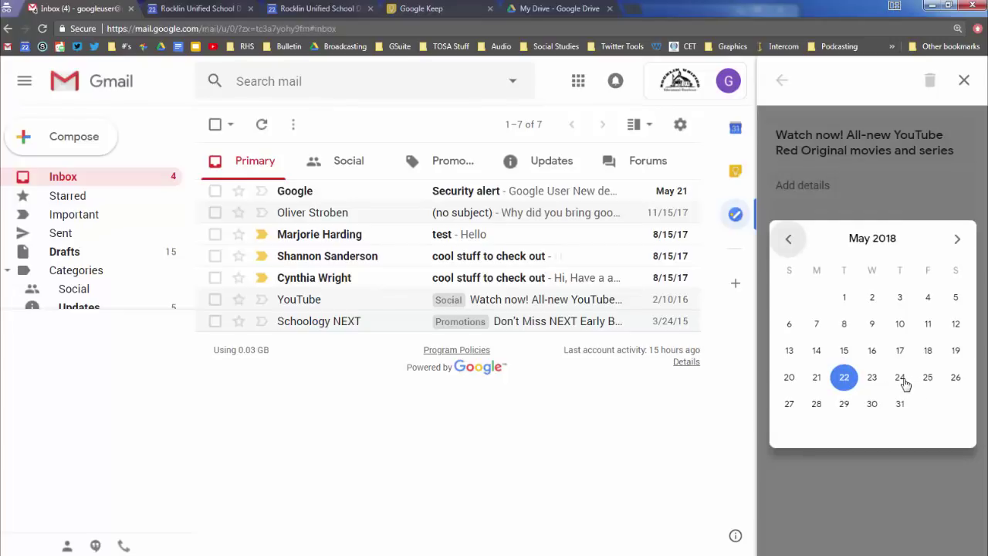
{"action": "left_click", "coordinate": [926, 378]}
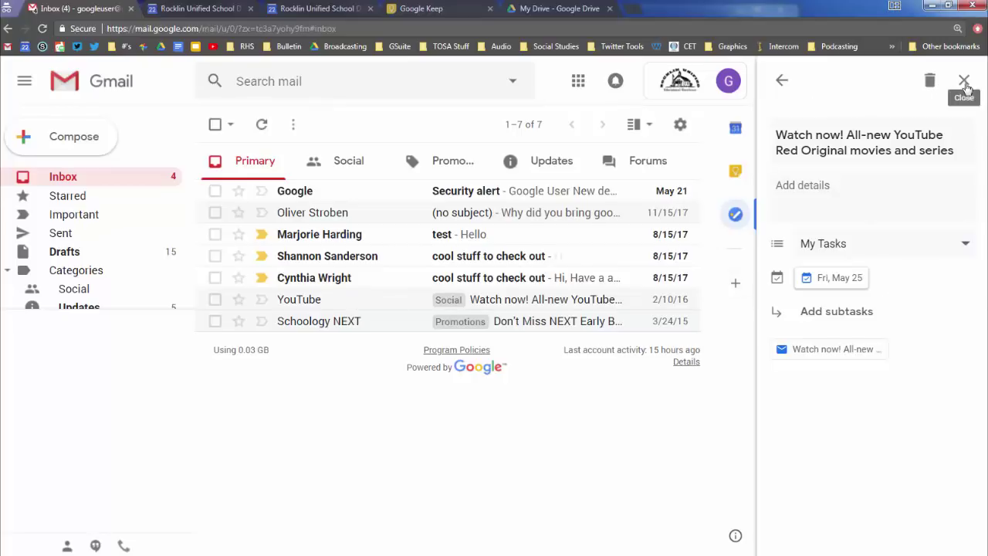
Delete the task made from the YouTube email and close Tasks.
{"action": "left_click", "coordinate": [931, 81]}
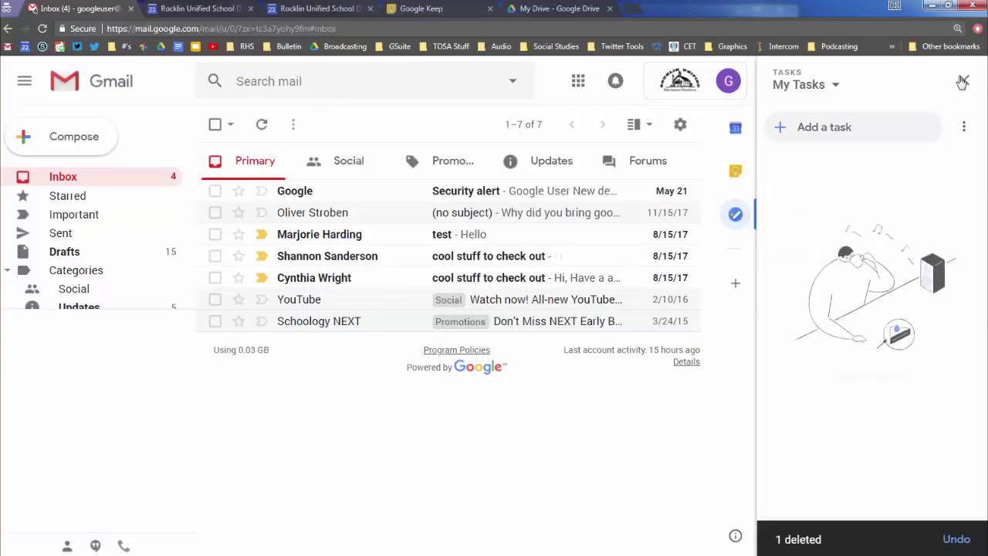
{"action": "left_click", "coordinate": [963, 81]}
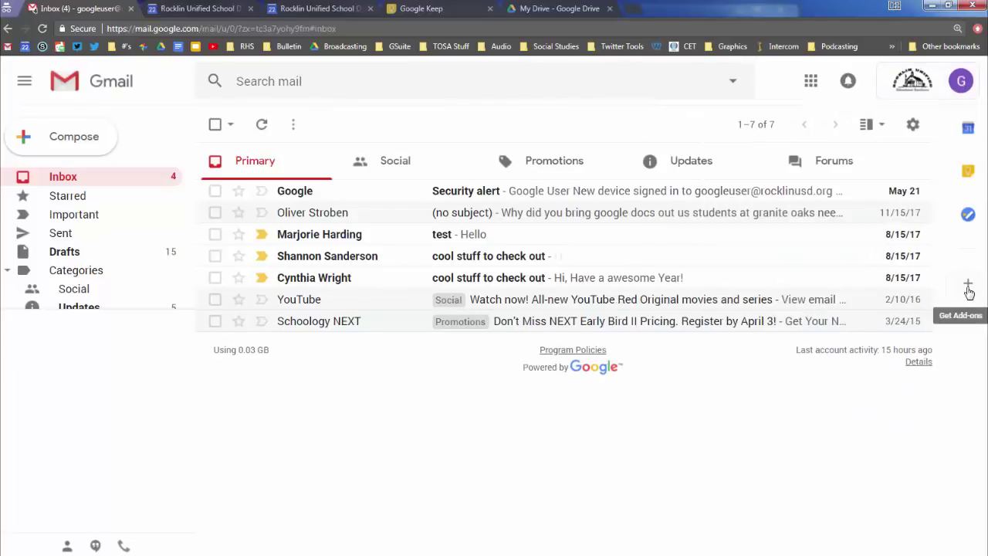
Browse the Gmail add-ons offered in the G Suite Marketplace and close it.
{"action": "left_click", "coordinate": [968, 286]}
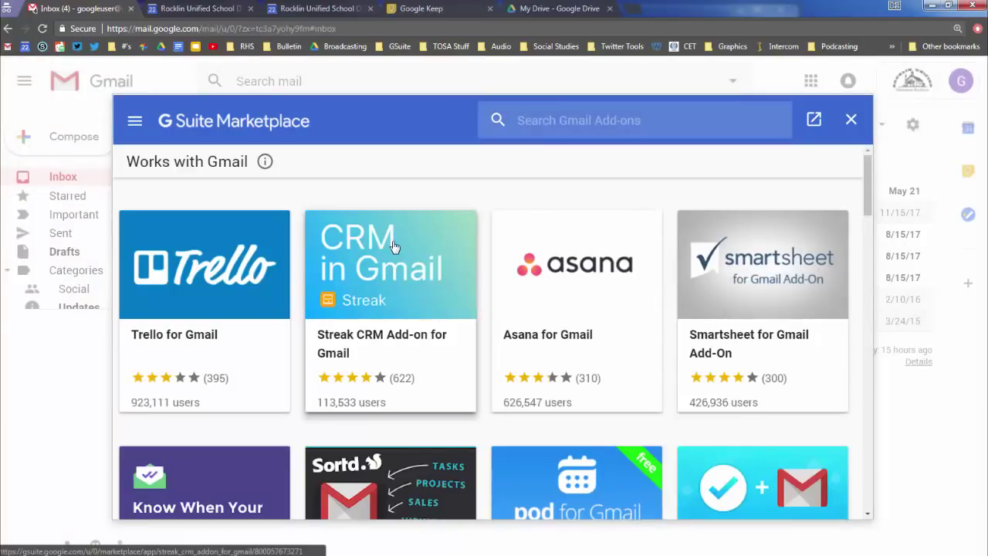
{"action": "scroll", "coordinate": [369, 317], "scroll_direction": "down", "scroll_amount": 5}
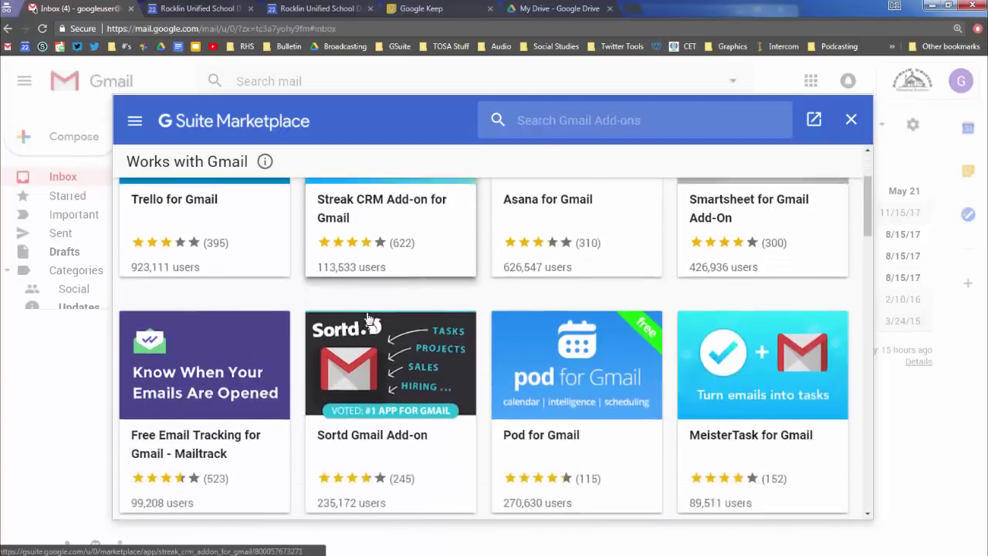
{"action": "scroll", "coordinate": [368, 316], "scroll_direction": "down", "scroll_amount": 4}
{"action": "scroll", "coordinate": [368, 316], "scroll_direction": "up", "scroll_amount": 4}
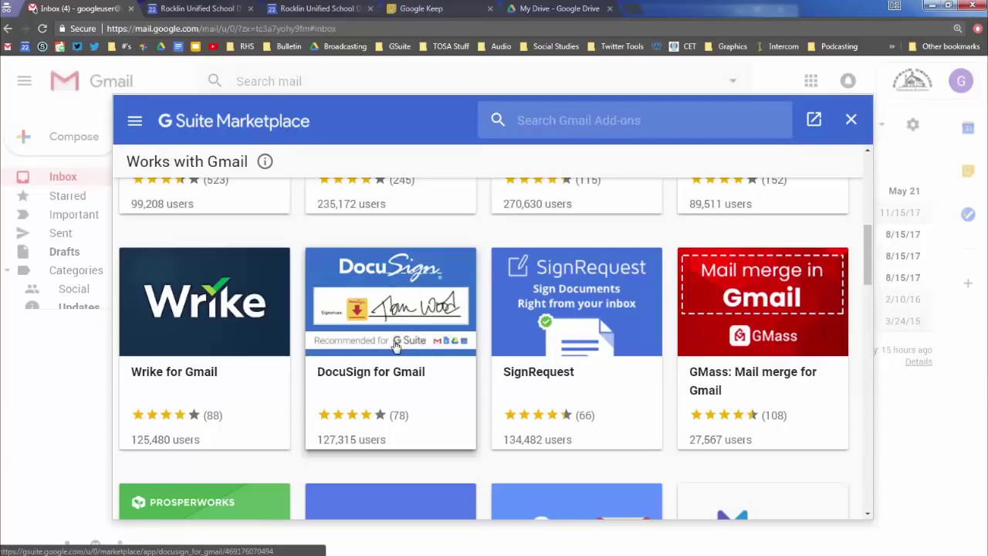
{"action": "left_click", "coordinate": [851, 121]}
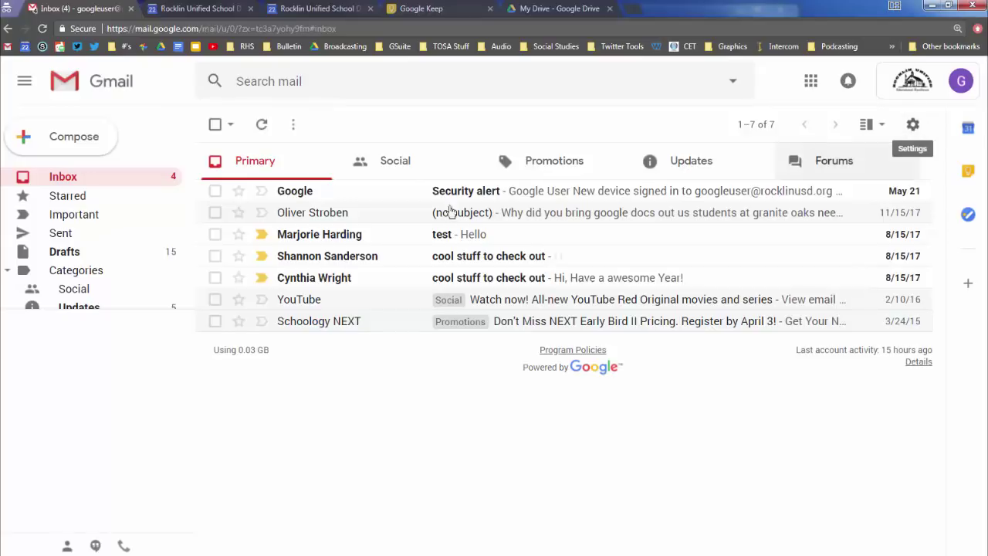
Review the Advanced mail settings, from Preview Pane to Right-side chat, and return to the inbox without saving changes.
{"action": "left_click", "coordinate": [913, 128]}
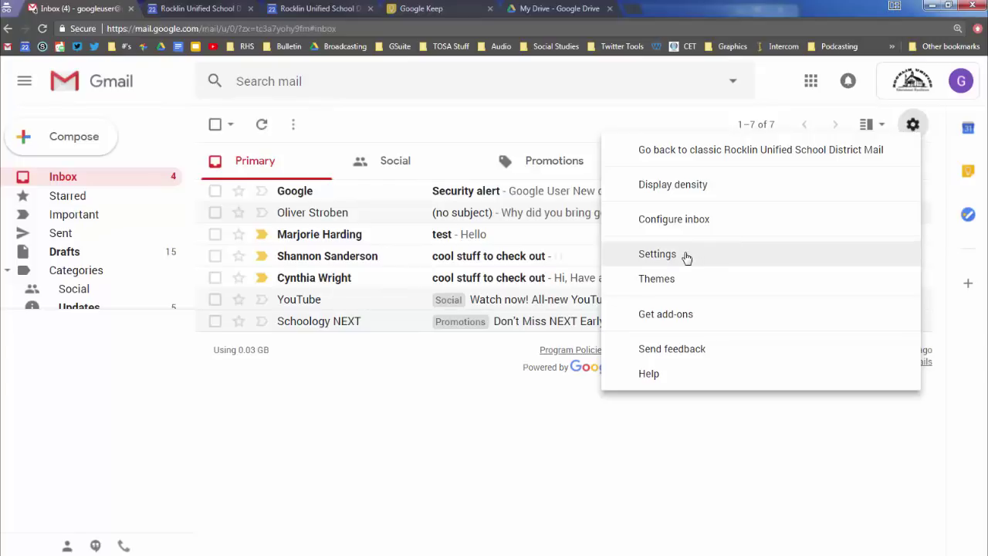
{"action": "left_click", "coordinate": [656, 254]}
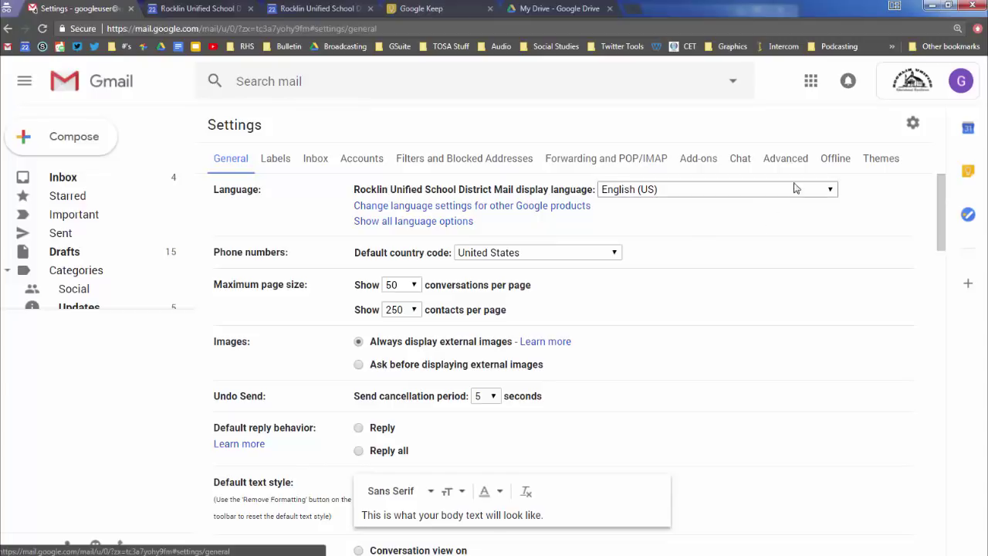
{"action": "left_click", "coordinate": [785, 158]}
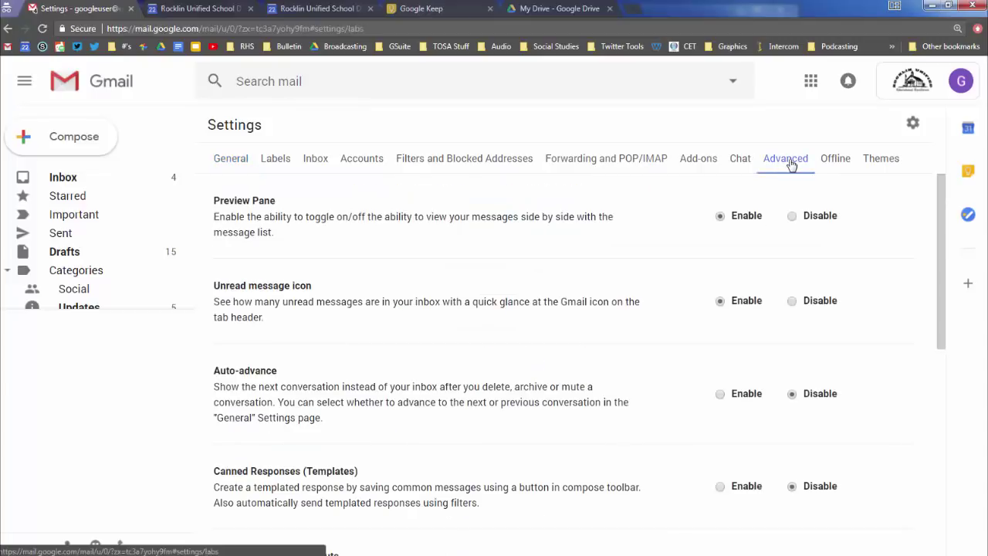
{"action": "scroll", "coordinate": [429, 346], "scroll_direction": "down", "scroll_amount": 4}
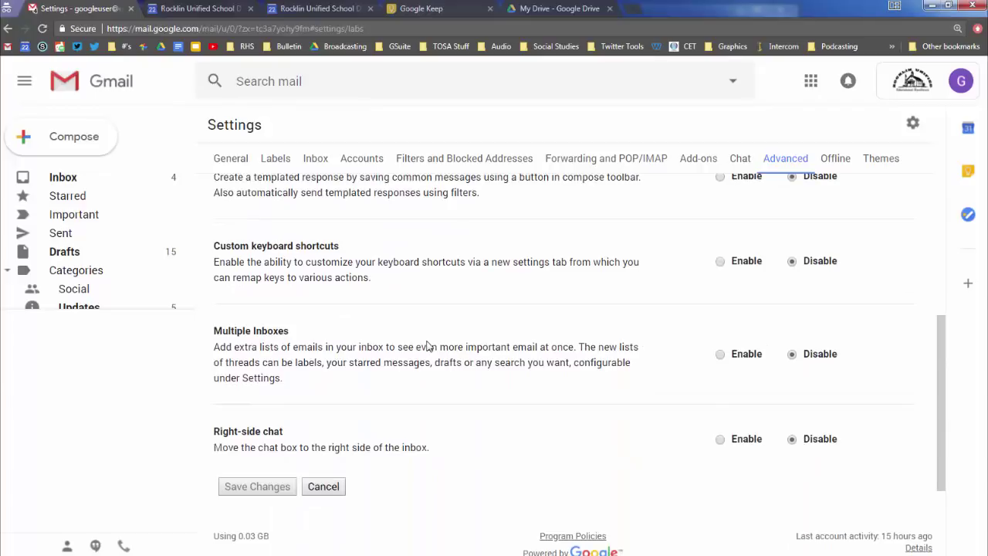
{"action": "scroll", "coordinate": [428, 346], "scroll_direction": "up", "scroll_amount": 2}
{"action": "scroll", "coordinate": [427, 340], "scroll_direction": "up", "scroll_amount": 3}
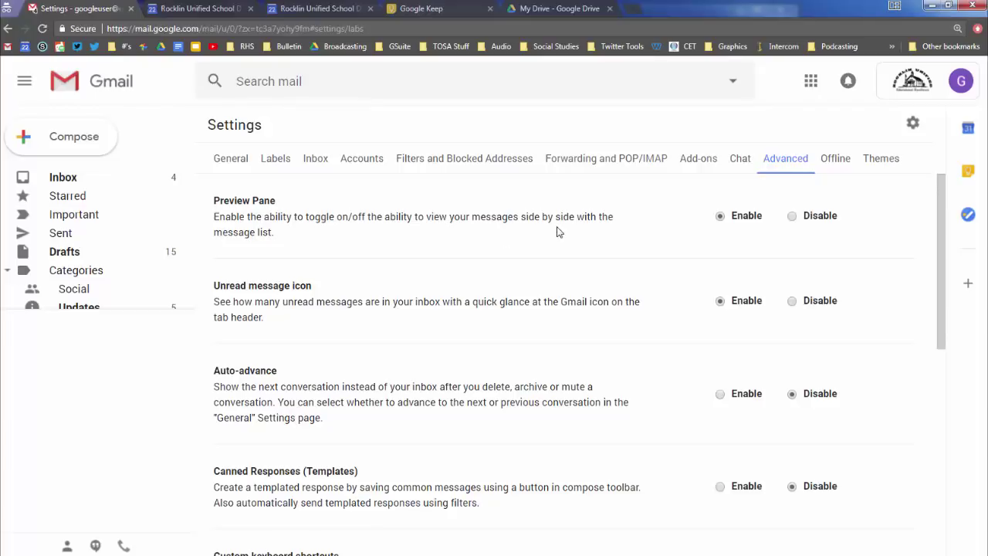
{"action": "left_click", "coordinate": [794, 217]}
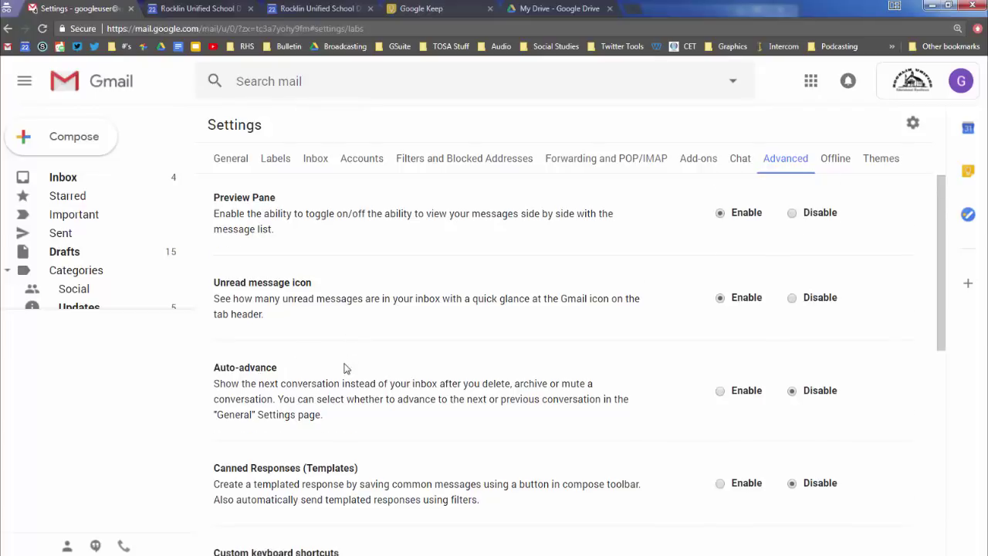
{"action": "scroll", "coordinate": [344, 368], "scroll_direction": "down", "scroll_amount": 3}
{"action": "scroll", "coordinate": [865, 138], "scroll_direction": "up", "scroll_amount": 3}
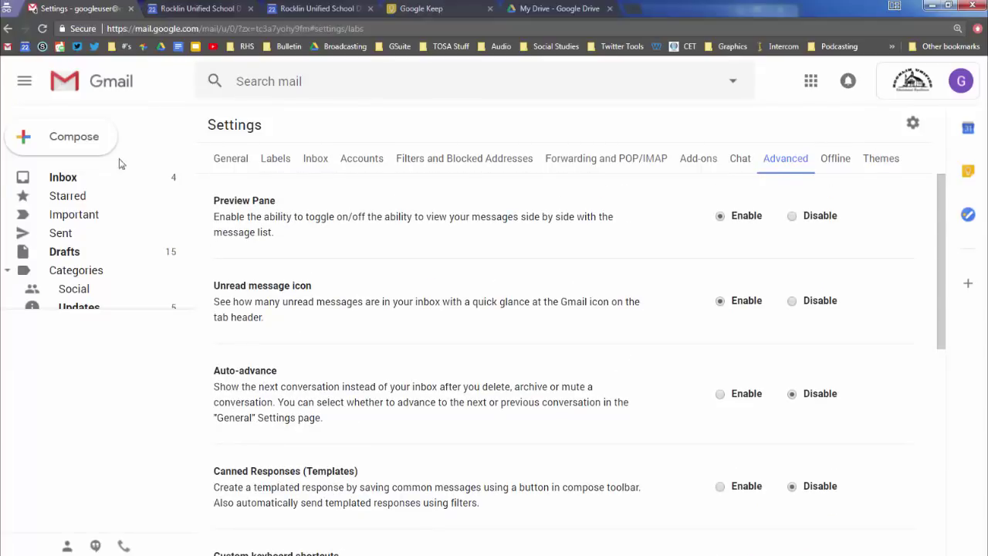
{"action": "left_click", "coordinate": [912, 122]}
{"action": "scroll", "coordinate": [276, 399], "scroll_direction": "down", "scroll_amount": 3}
{"action": "scroll", "coordinate": [277, 399], "scroll_direction": "down", "scroll_amount": 3}
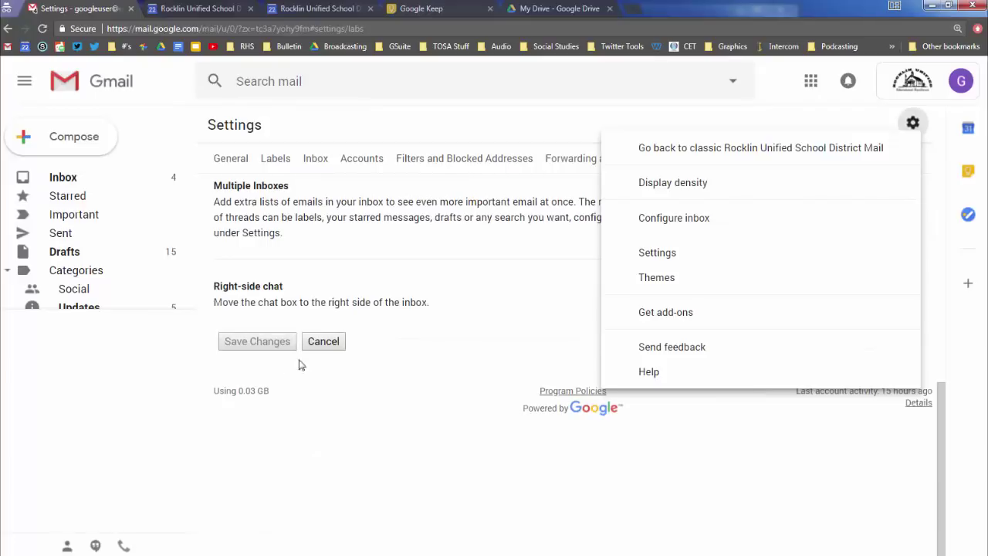
{"action": "left_click", "coordinate": [324, 341]}
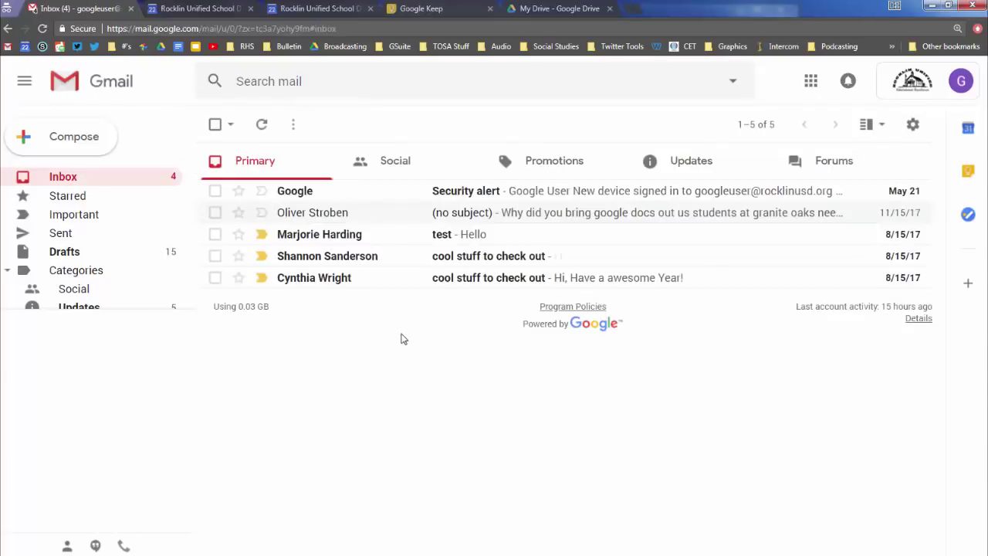
Try the Vertical Split view of the inbox and toggle the split pane off.
{"action": "left_click", "coordinate": [881, 125]}
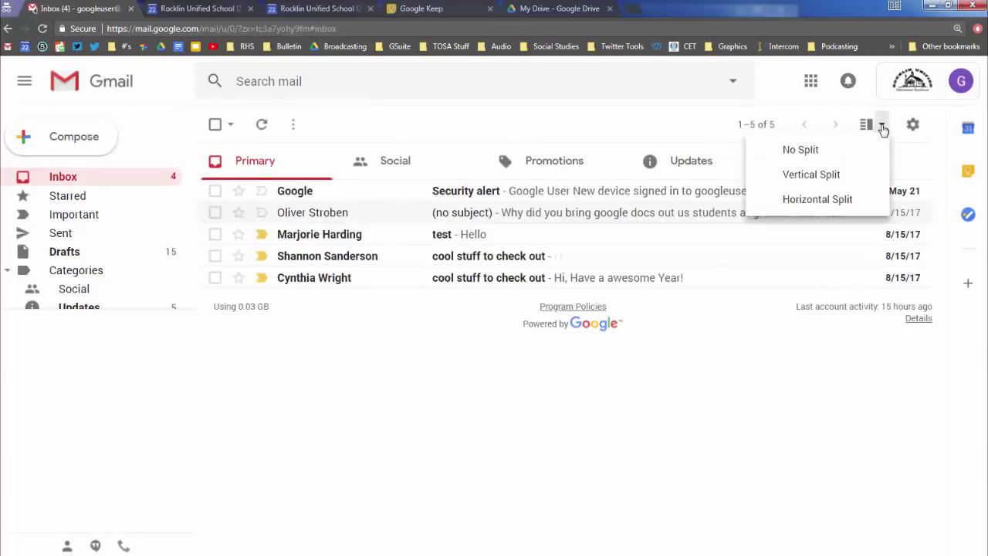
{"action": "left_click", "coordinate": [802, 177]}
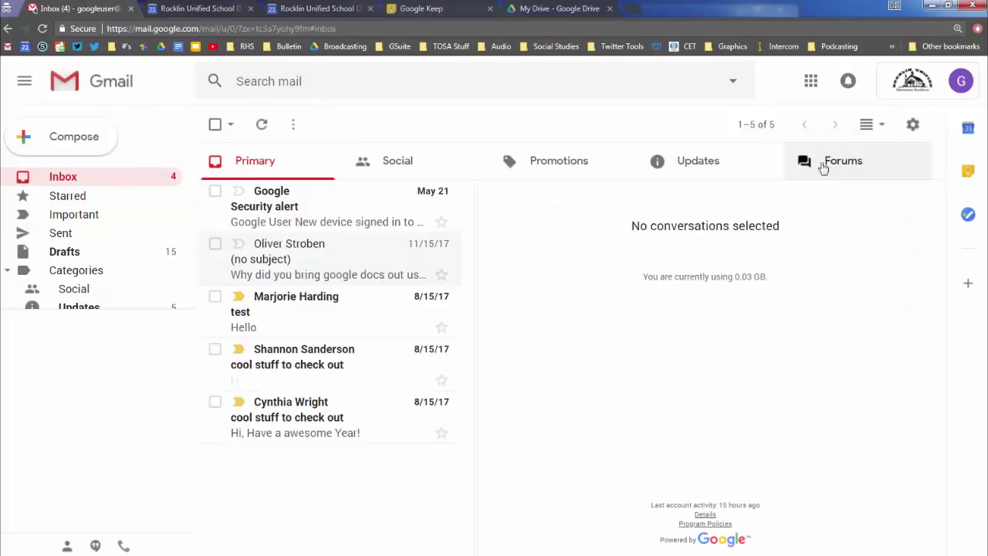
{"action": "left_click", "coordinate": [881, 126]}
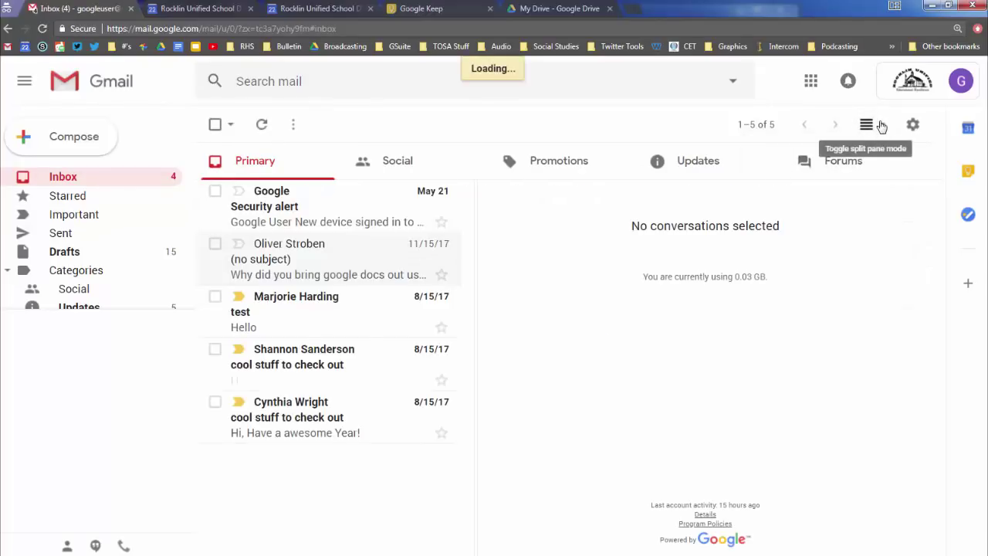
{"action": "left_click", "coordinate": [880, 126]}
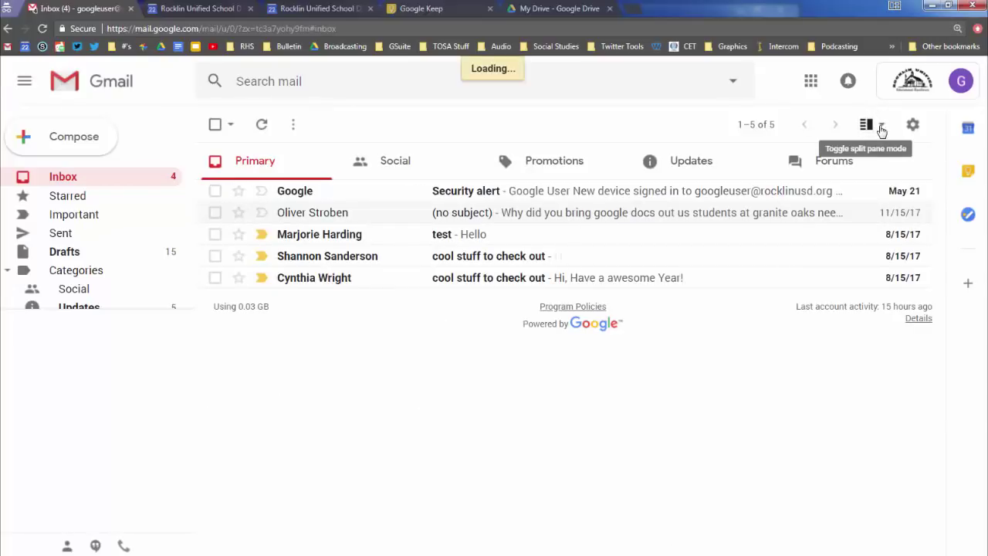
Preview the "cool stuff to check out" and "test" emails in a Horizontal Split, and return the inbox to No Split.
{"action": "left_click", "coordinate": [882, 126]}
{"action": "left_click", "coordinate": [827, 199]}
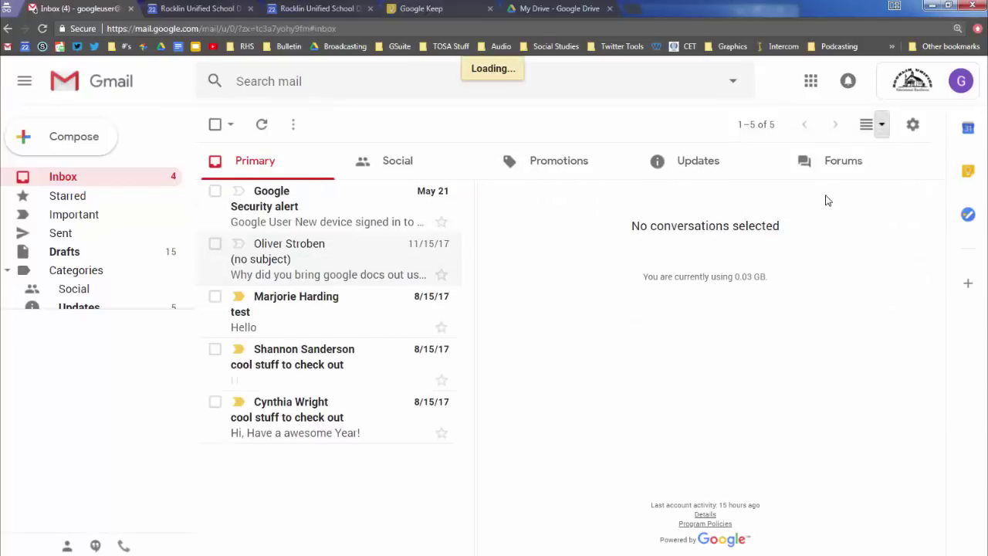
{"action": "left_click", "coordinate": [480, 214]}
{"action": "left_click", "coordinate": [478, 278]}
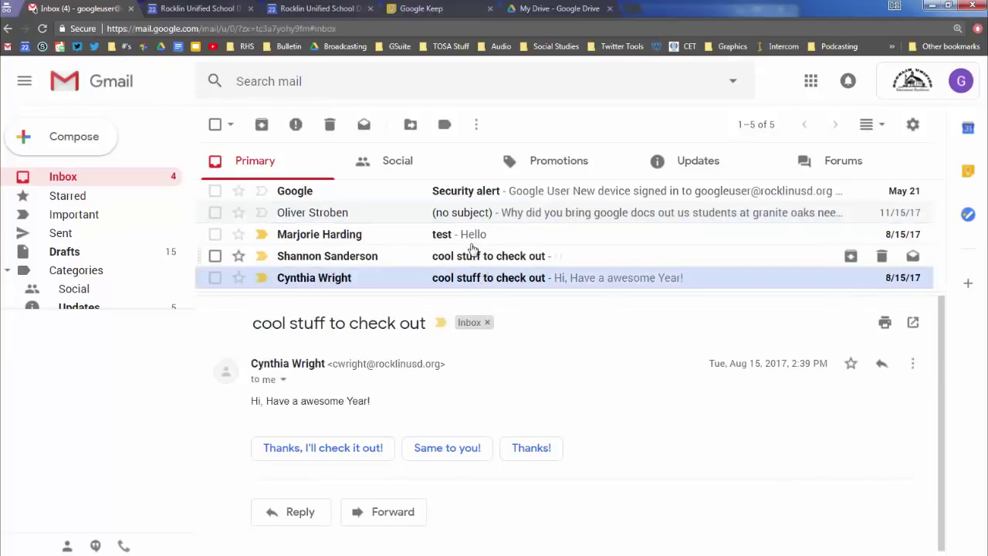
{"action": "left_click", "coordinate": [461, 239]}
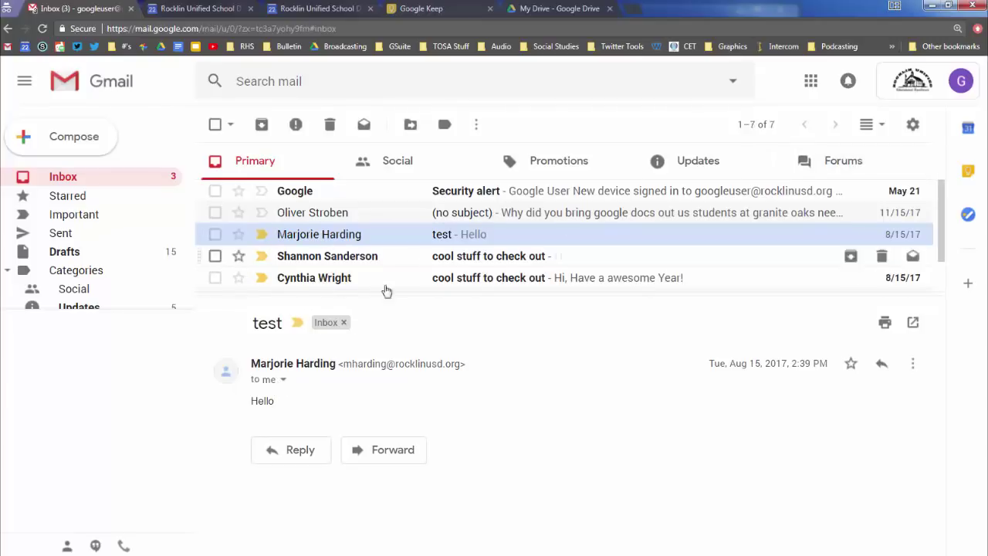
{"action": "left_click", "coordinate": [882, 125]}
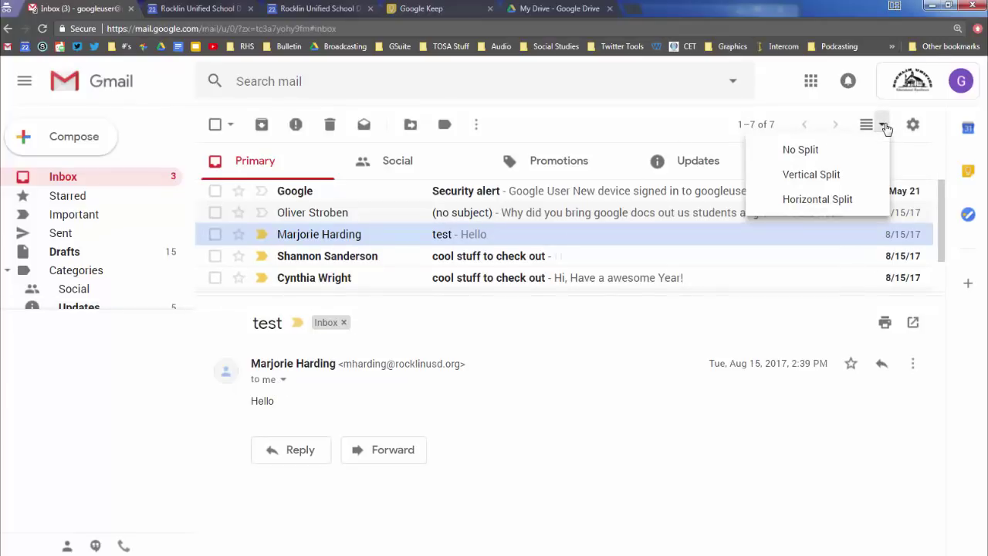
{"action": "left_click", "coordinate": [824, 152]}
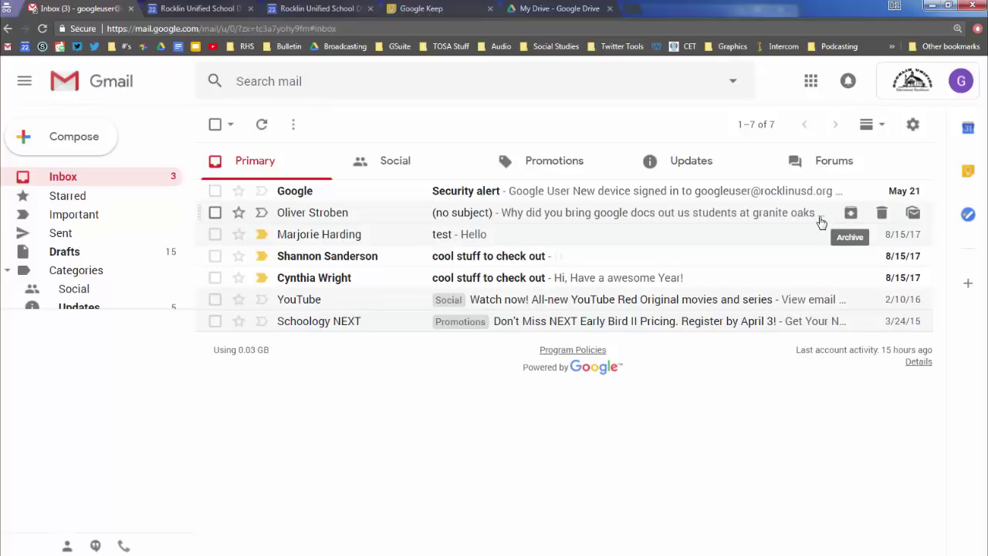
Archive the "(no subject)", "test" and upper "cool stuff to check out" conversations, and delete the other "cool stuff to check out" conversation.
{"action": "left_click", "coordinate": [850, 213]}
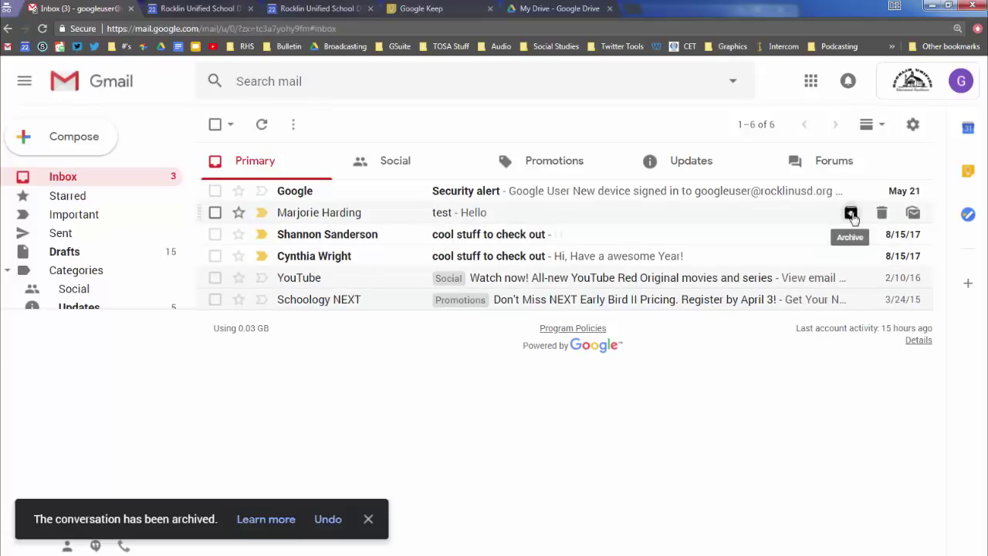
{"action": "left_click", "coordinate": [850, 213]}
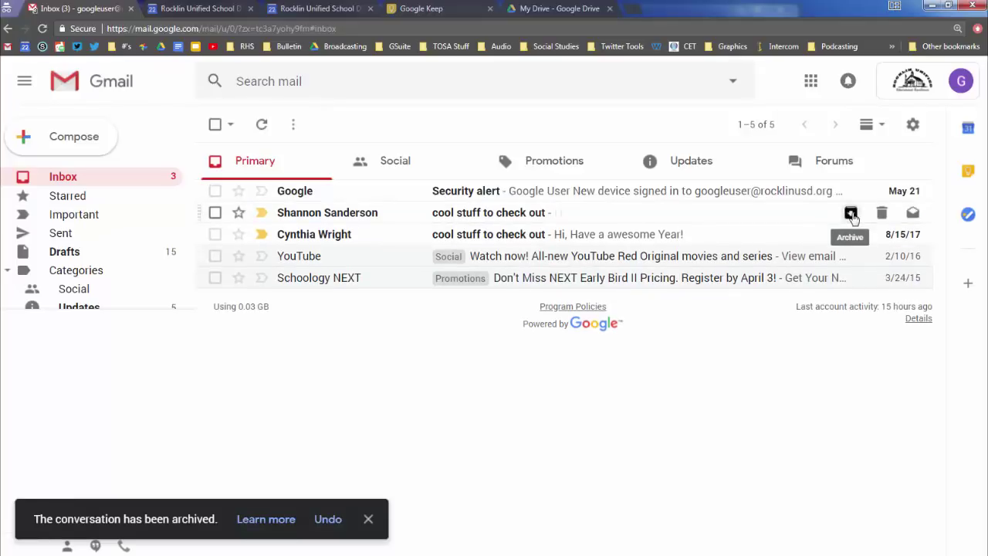
{"action": "left_click", "coordinate": [850, 213]}
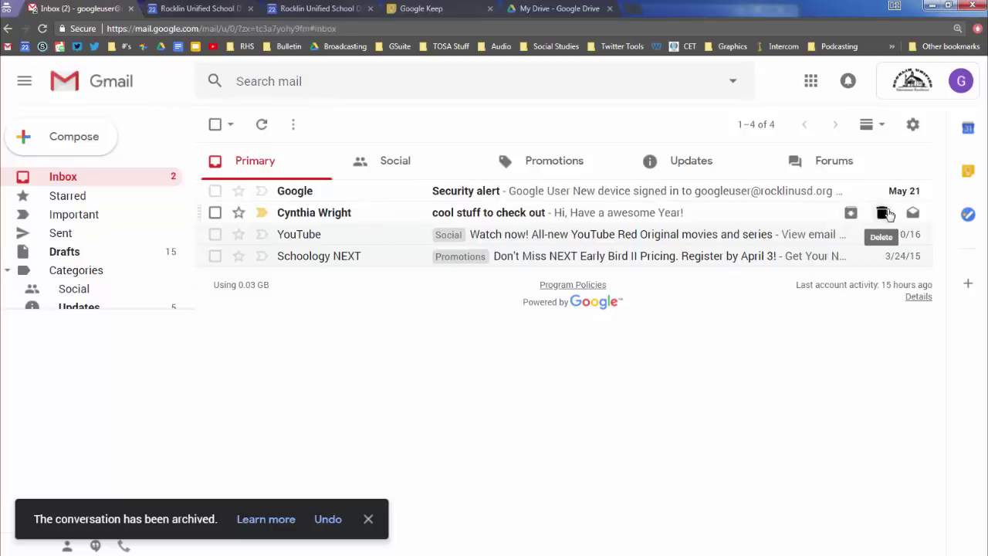
{"action": "left_click", "coordinate": [882, 214]}
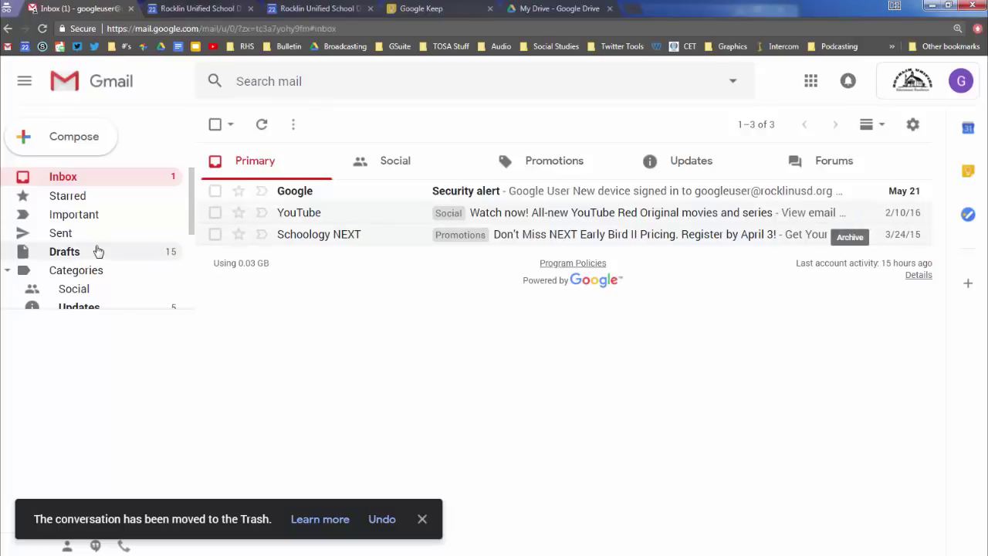
Expand the full label list to reveal Chats, All Mail, Spam, Trash and the label management options.
{"action": "scroll", "coordinate": [97, 251], "scroll_direction": "down", "scroll_amount": 5}
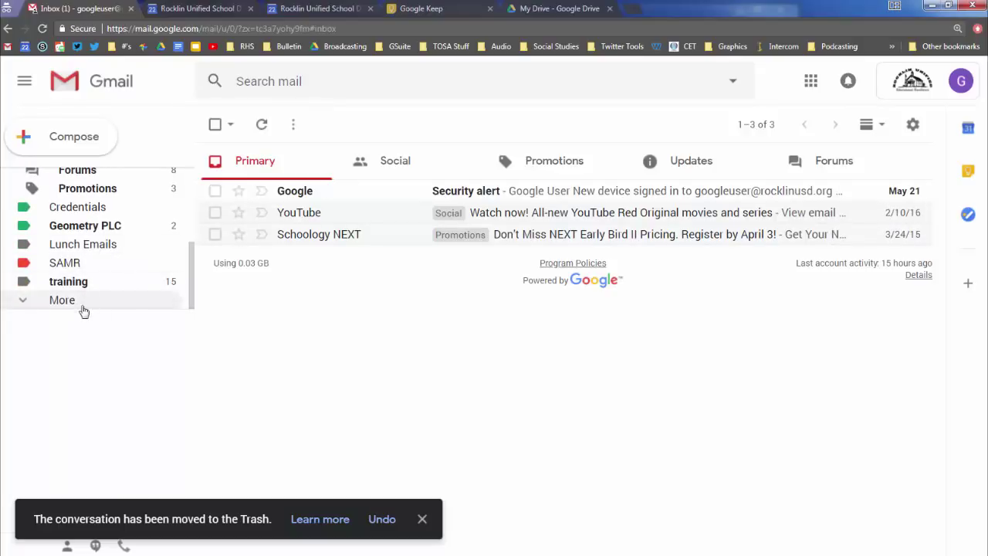
{"action": "scroll", "coordinate": [85, 311], "scroll_direction": "up", "scroll_amount": 2}
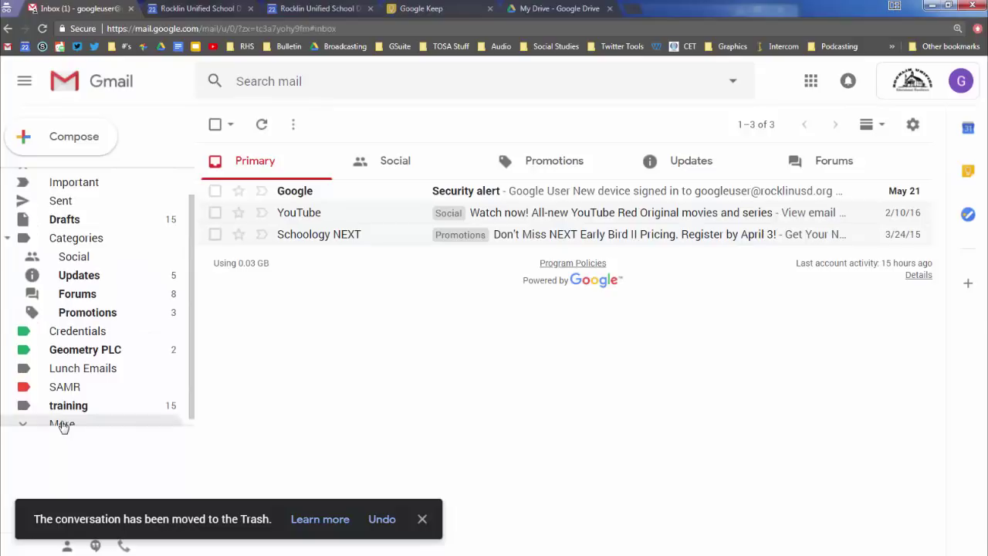
{"action": "left_click", "coordinate": [62, 424]}
{"action": "scroll", "coordinate": [84, 370], "scroll_direction": "down", "scroll_amount": 2}
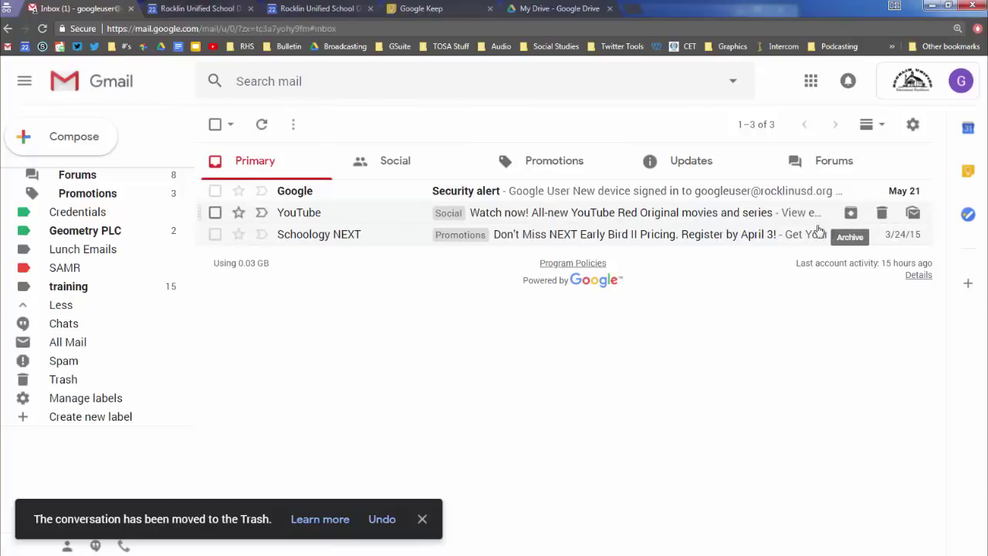
Archive the YouTube conversation and look it up by searching mail for "youtube" before returning to the inbox.
{"action": "left_click", "coordinate": [850, 213]}
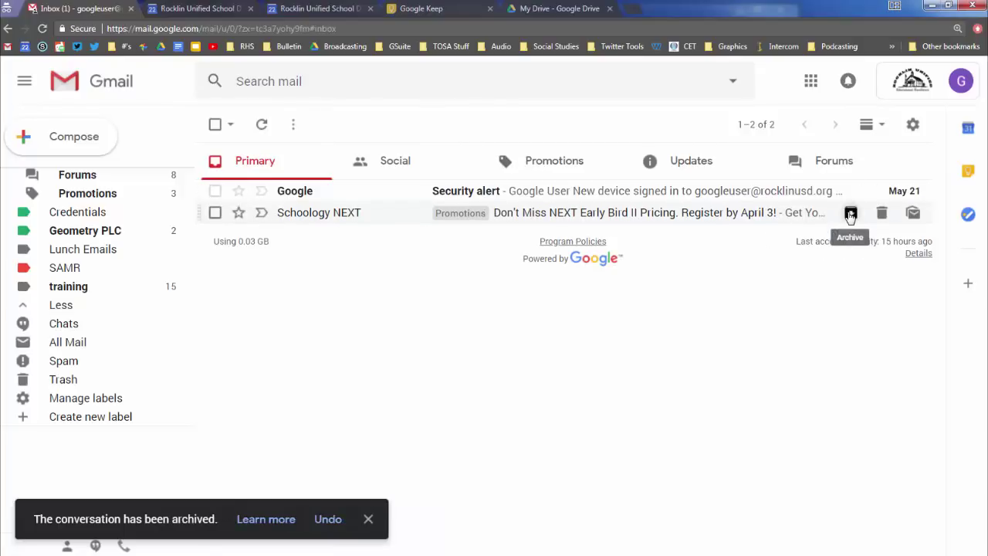
{"action": "left_click", "coordinate": [295, 81]}
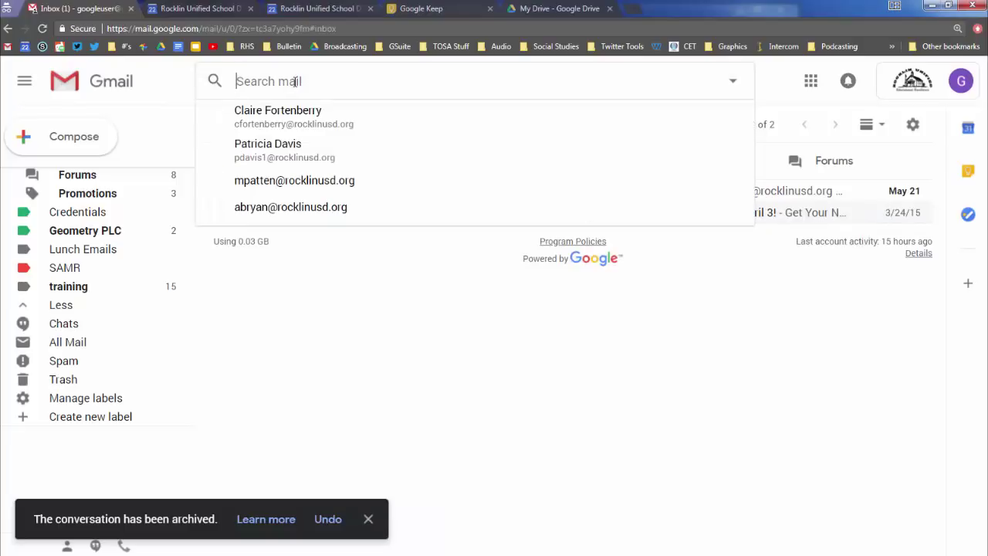
{"action": "type", "text": "youtube"}
{"action": "key", "text": "Return"}
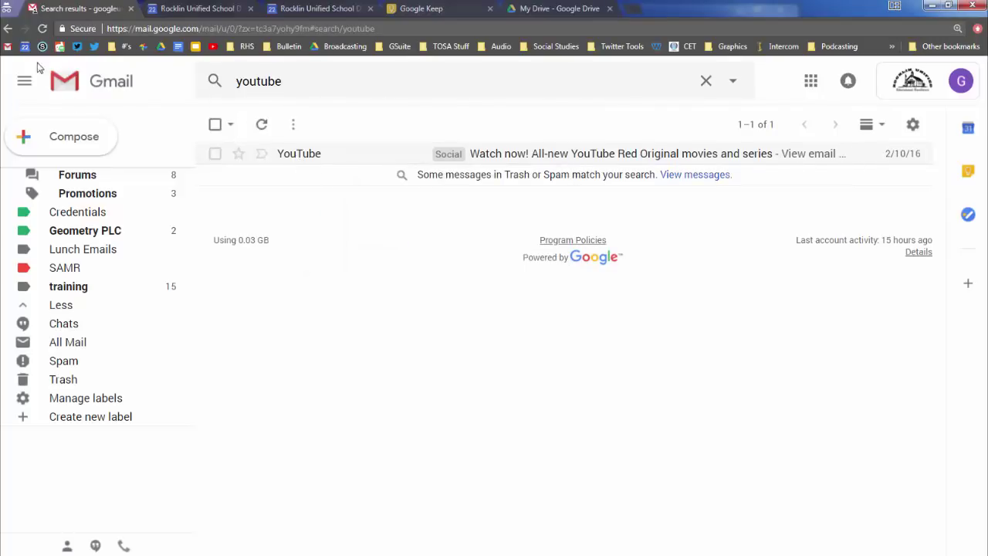
{"action": "scroll", "coordinate": [98, 266], "scroll_direction": "up", "scroll_amount": 2}
{"action": "scroll", "coordinate": [77, 231], "scroll_direction": "up", "scroll_amount": 2}
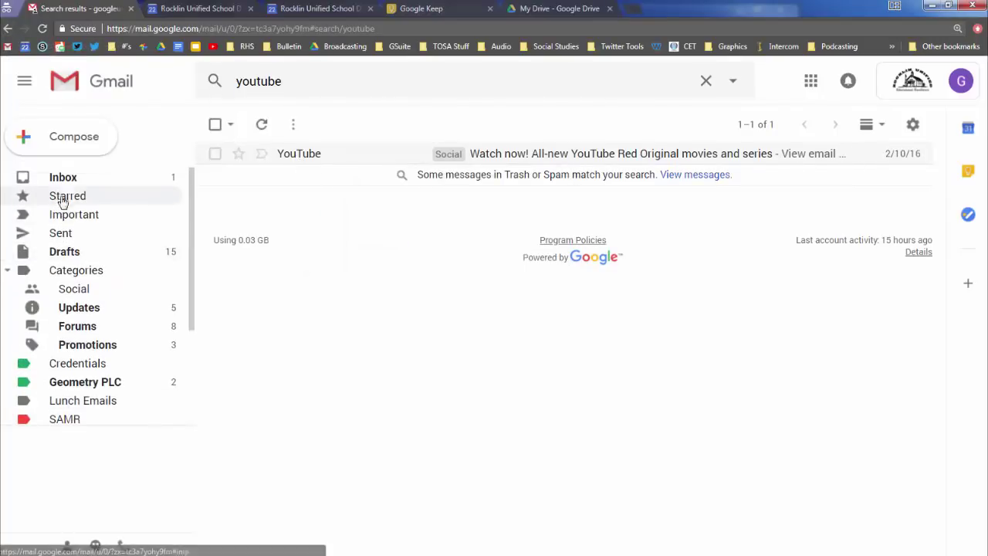
{"action": "left_click", "coordinate": [63, 178]}
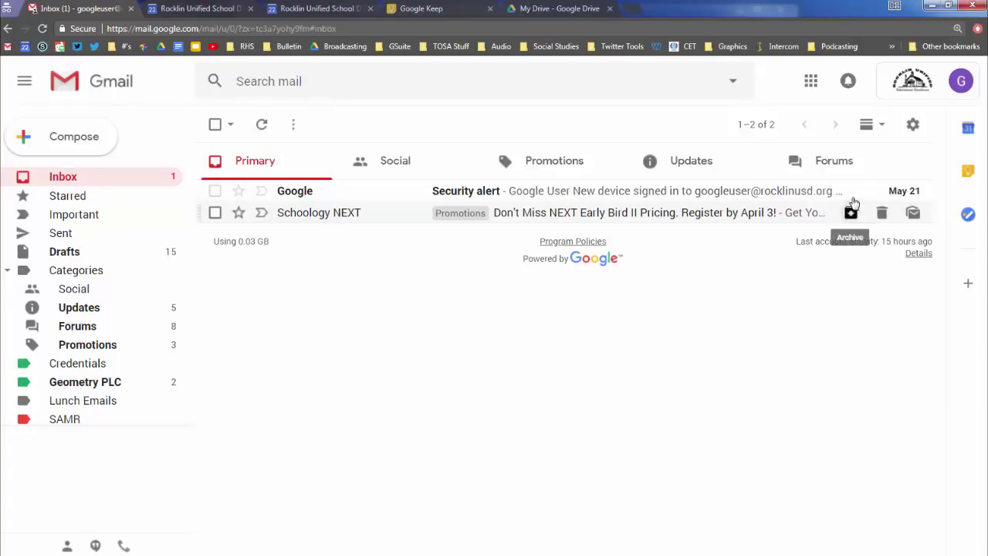
Go to the Themes page of the mail settings and open the theme picker.
{"action": "left_click", "coordinate": [916, 126]}
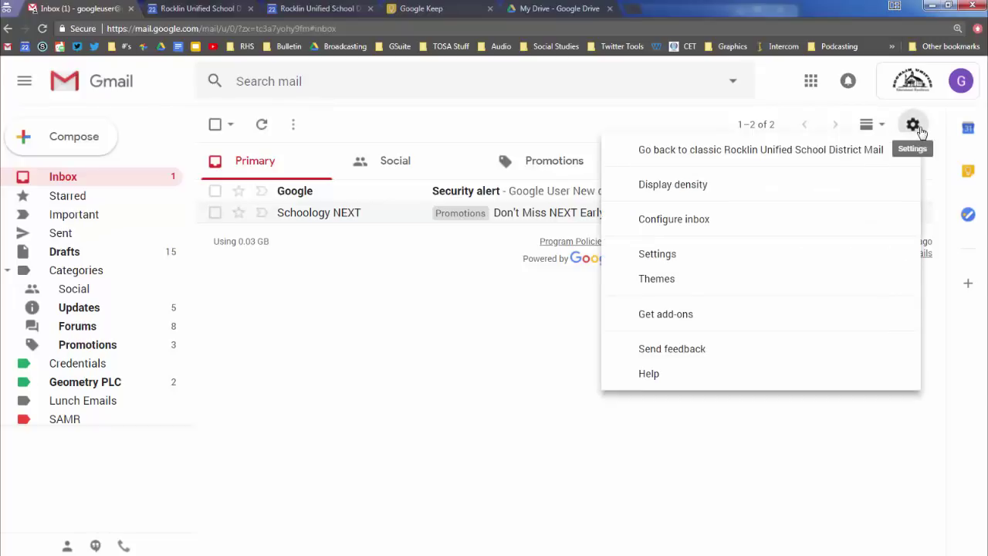
{"action": "left_click", "coordinate": [680, 261]}
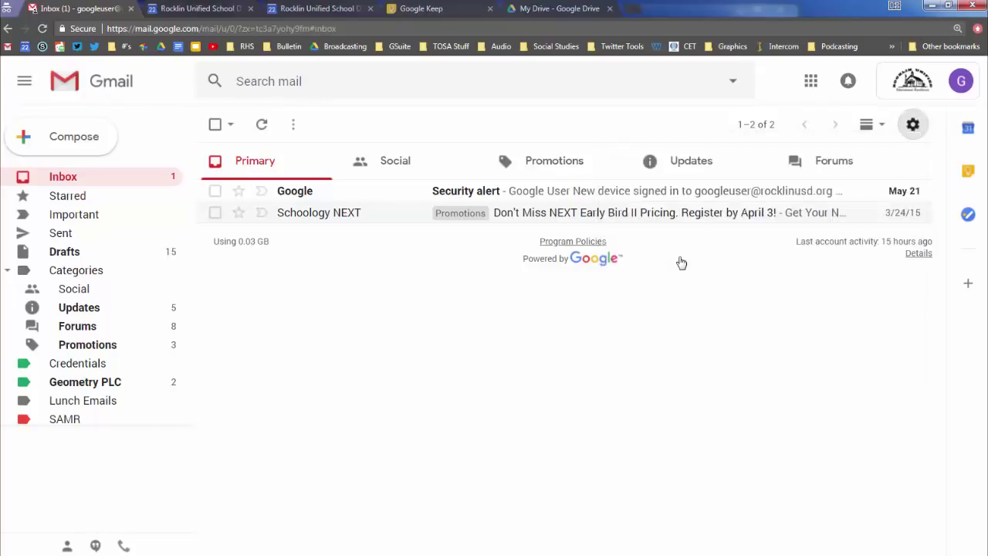
{"action": "left_click", "coordinate": [871, 163]}
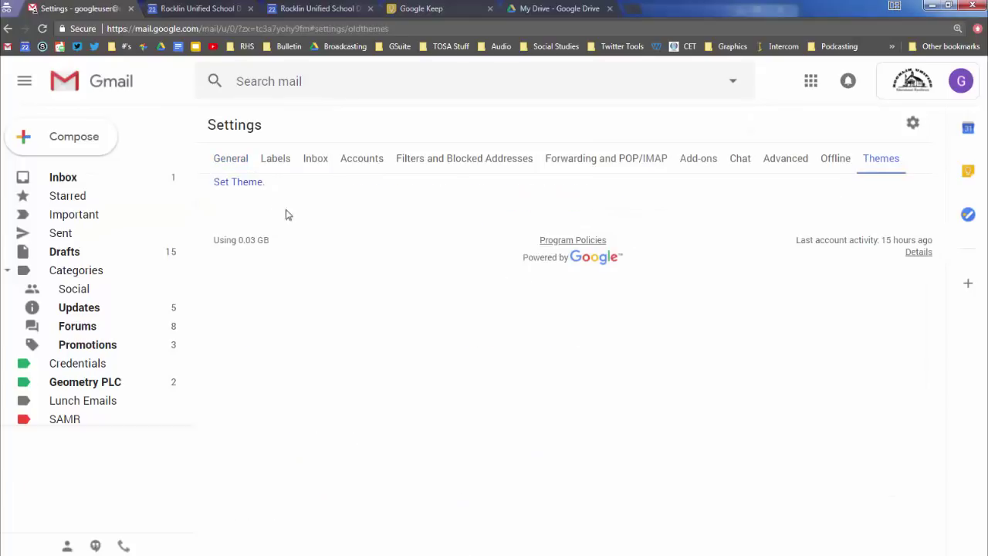
{"action": "left_click", "coordinate": [249, 184]}
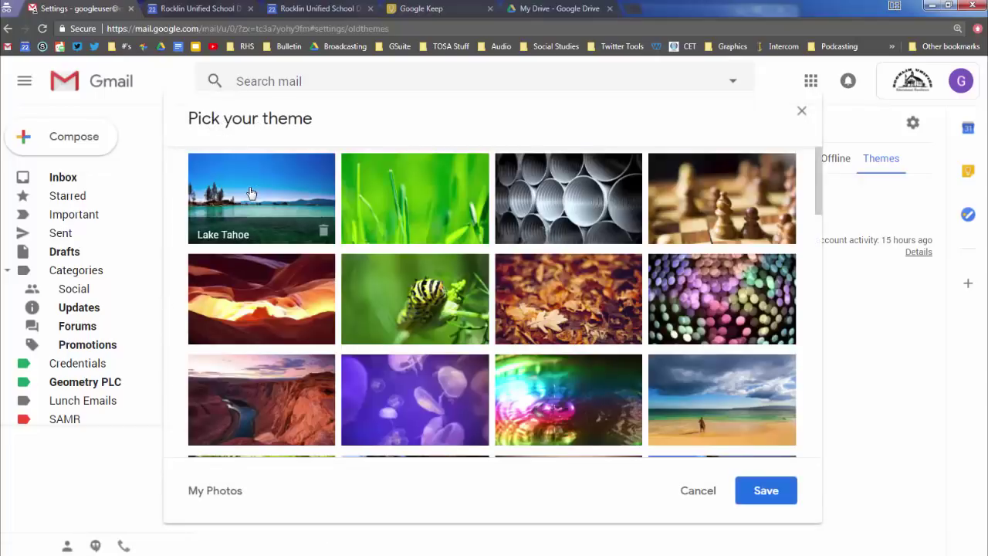
Preview the Dark theme and the plain light blue theme as mail backgrounds.
{"action": "left_click_drag", "start_coordinate": [817, 189], "coordinate": [807, 314]}
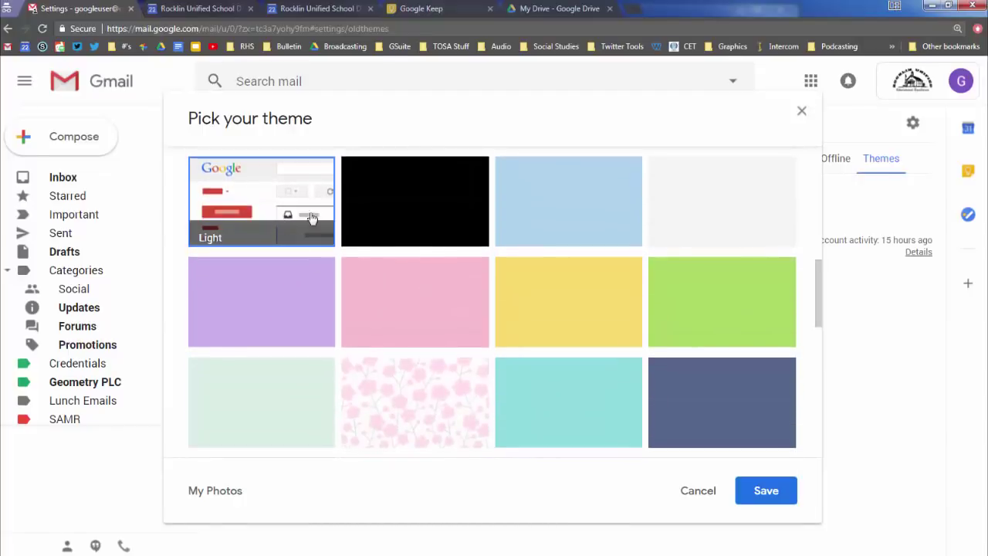
{"action": "left_click", "coordinate": [390, 215]}
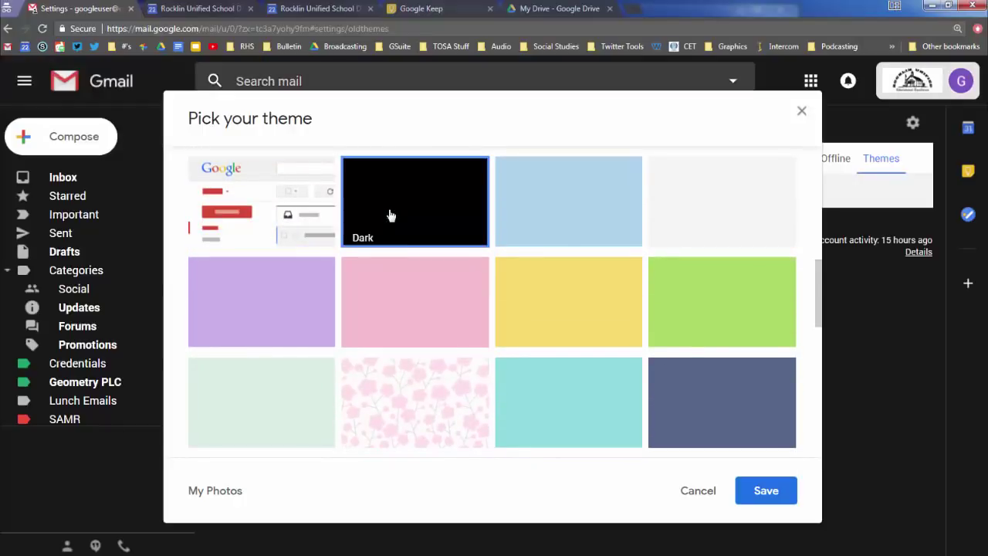
{"action": "left_click", "coordinate": [618, 213]}
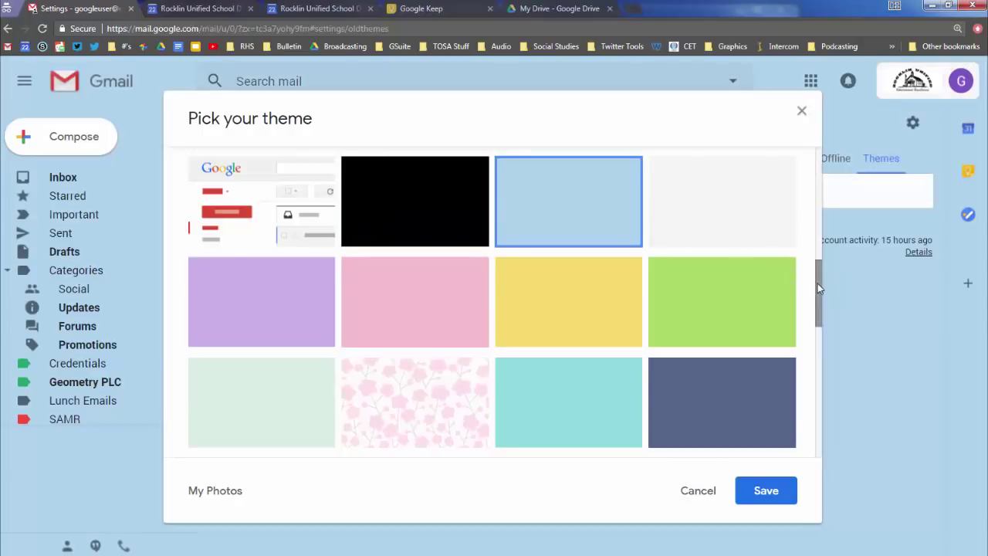
Browse the remaining themes, save the one with the orange-striped beach umbrella thumbnail, and return to the inbox.
{"action": "left_click_drag", "start_coordinate": [817, 284], "coordinate": [804, 436]}
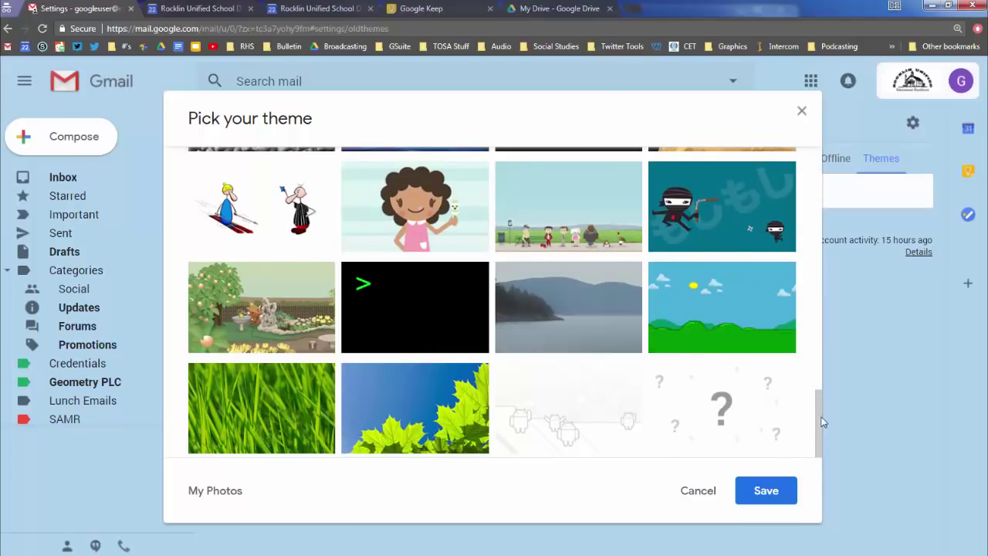
{"action": "left_click_drag", "start_coordinate": [817, 417], "coordinate": [820, 333]}
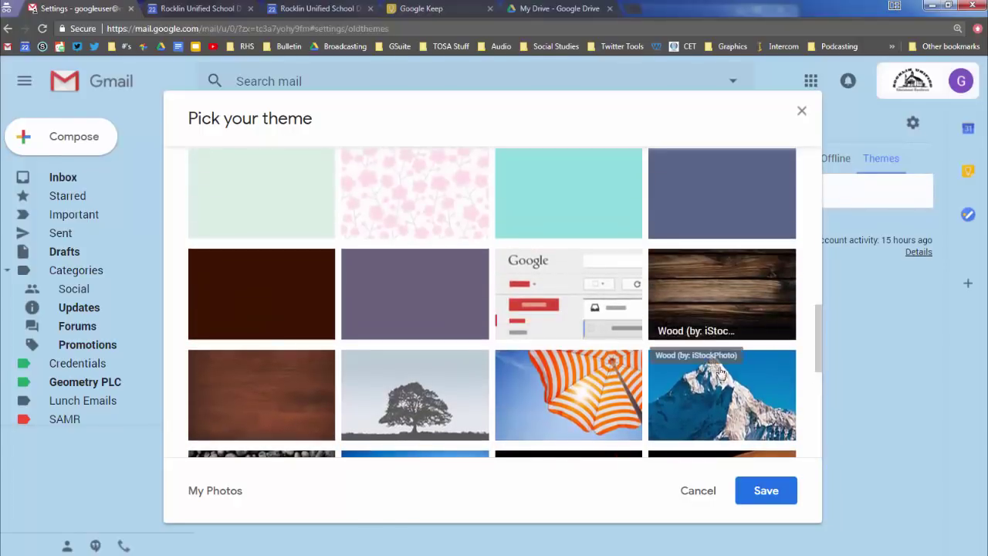
{"action": "left_click", "coordinate": [566, 391]}
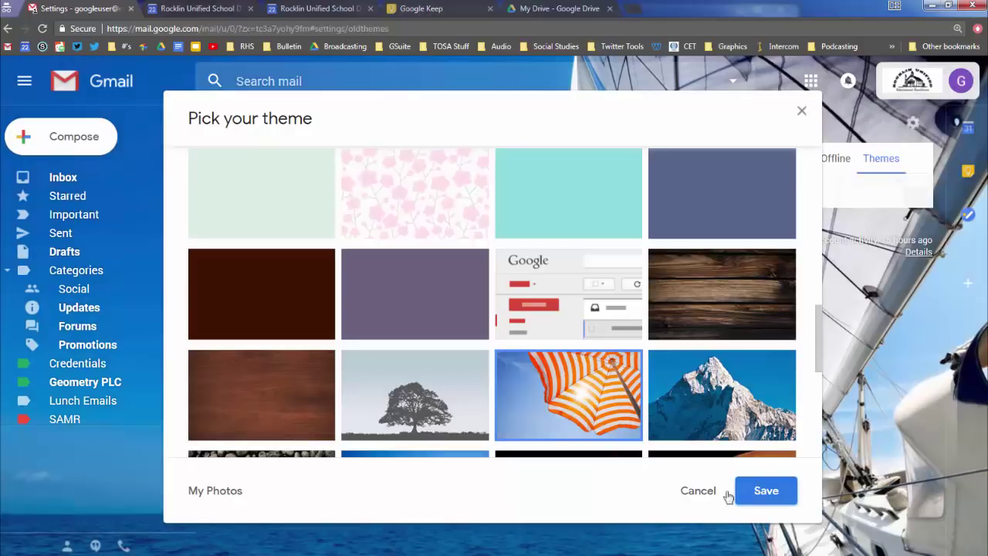
{"action": "left_click", "coordinate": [756, 490]}
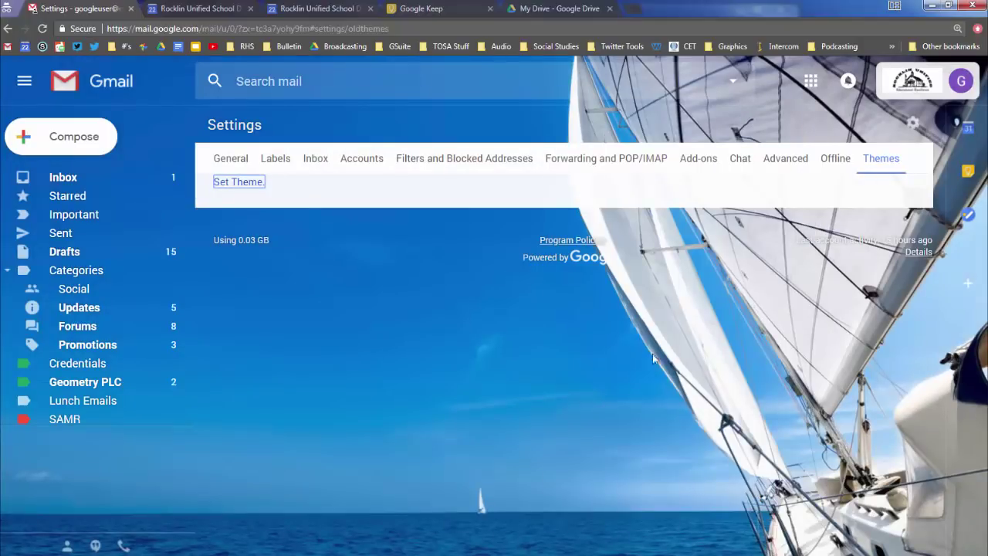
{"action": "left_click", "coordinate": [68, 181]}
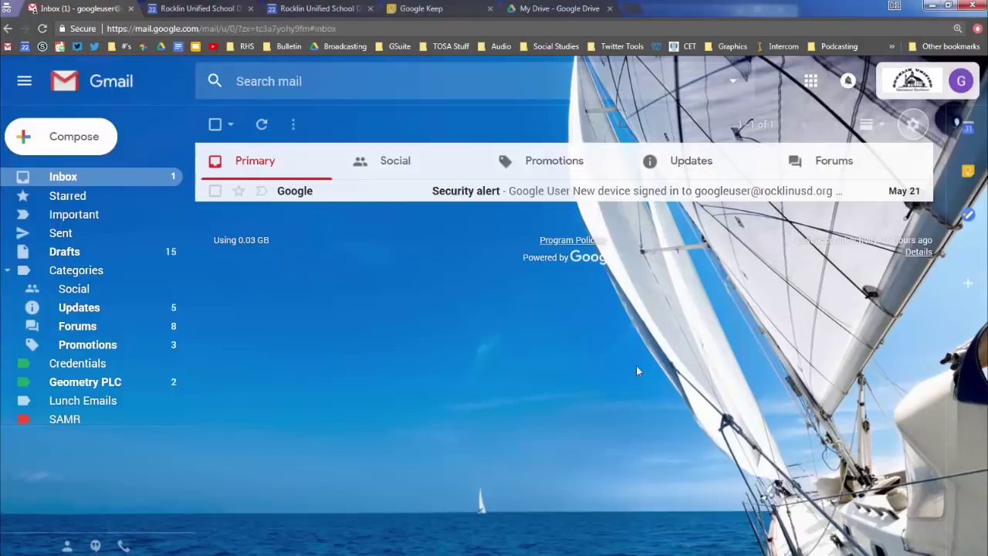
Open the inbox's settings options.
{"action": "left_click", "coordinate": [916, 128]}
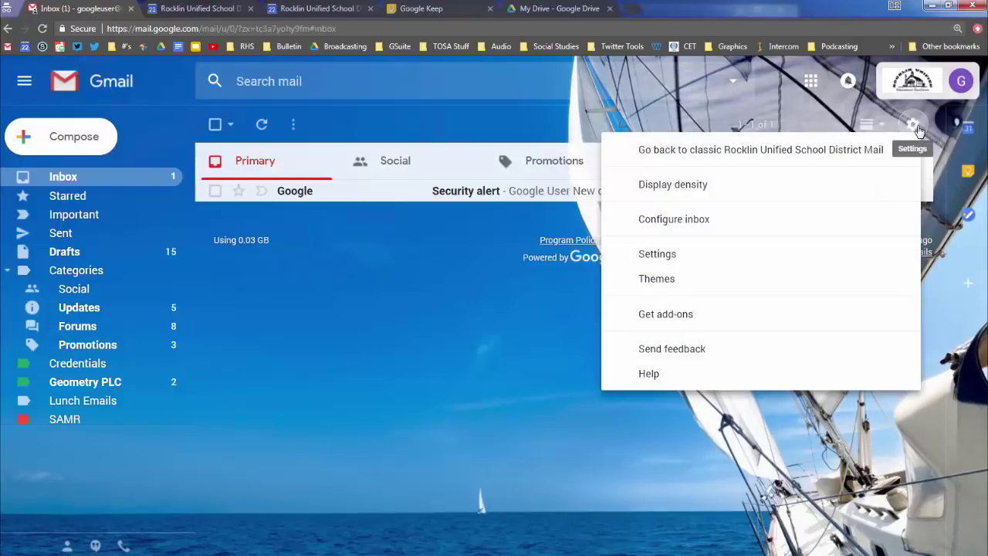